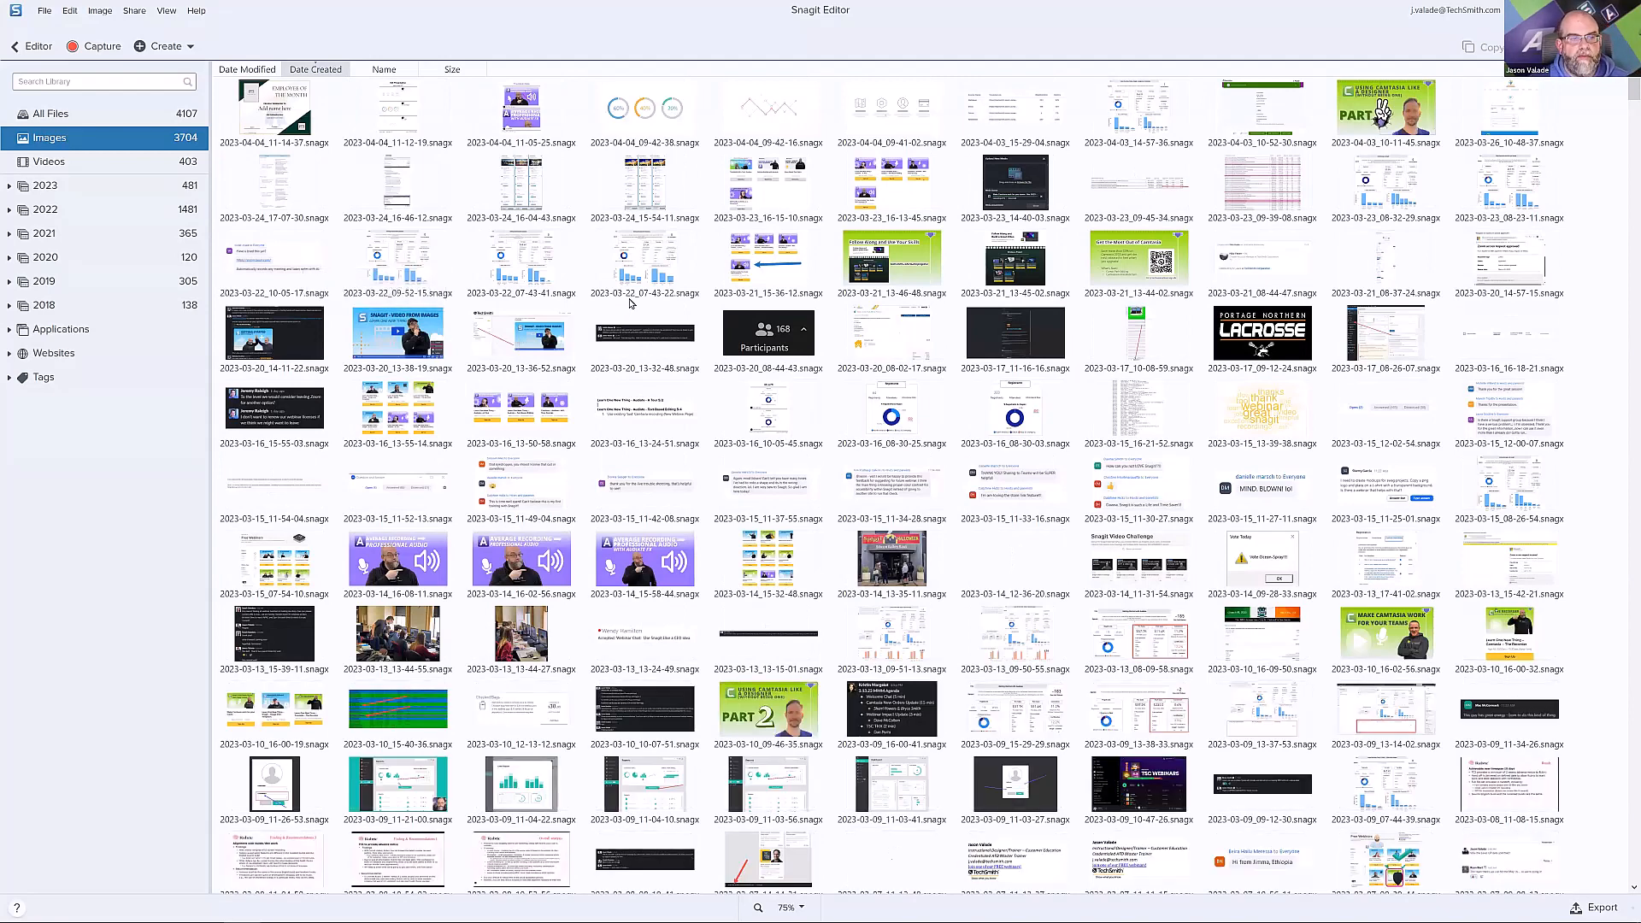
Start combining three library images in a template: the percentage rings, the Camtasia Part 2 thumbnail and the teal bar chart capture.
click(631, 114)
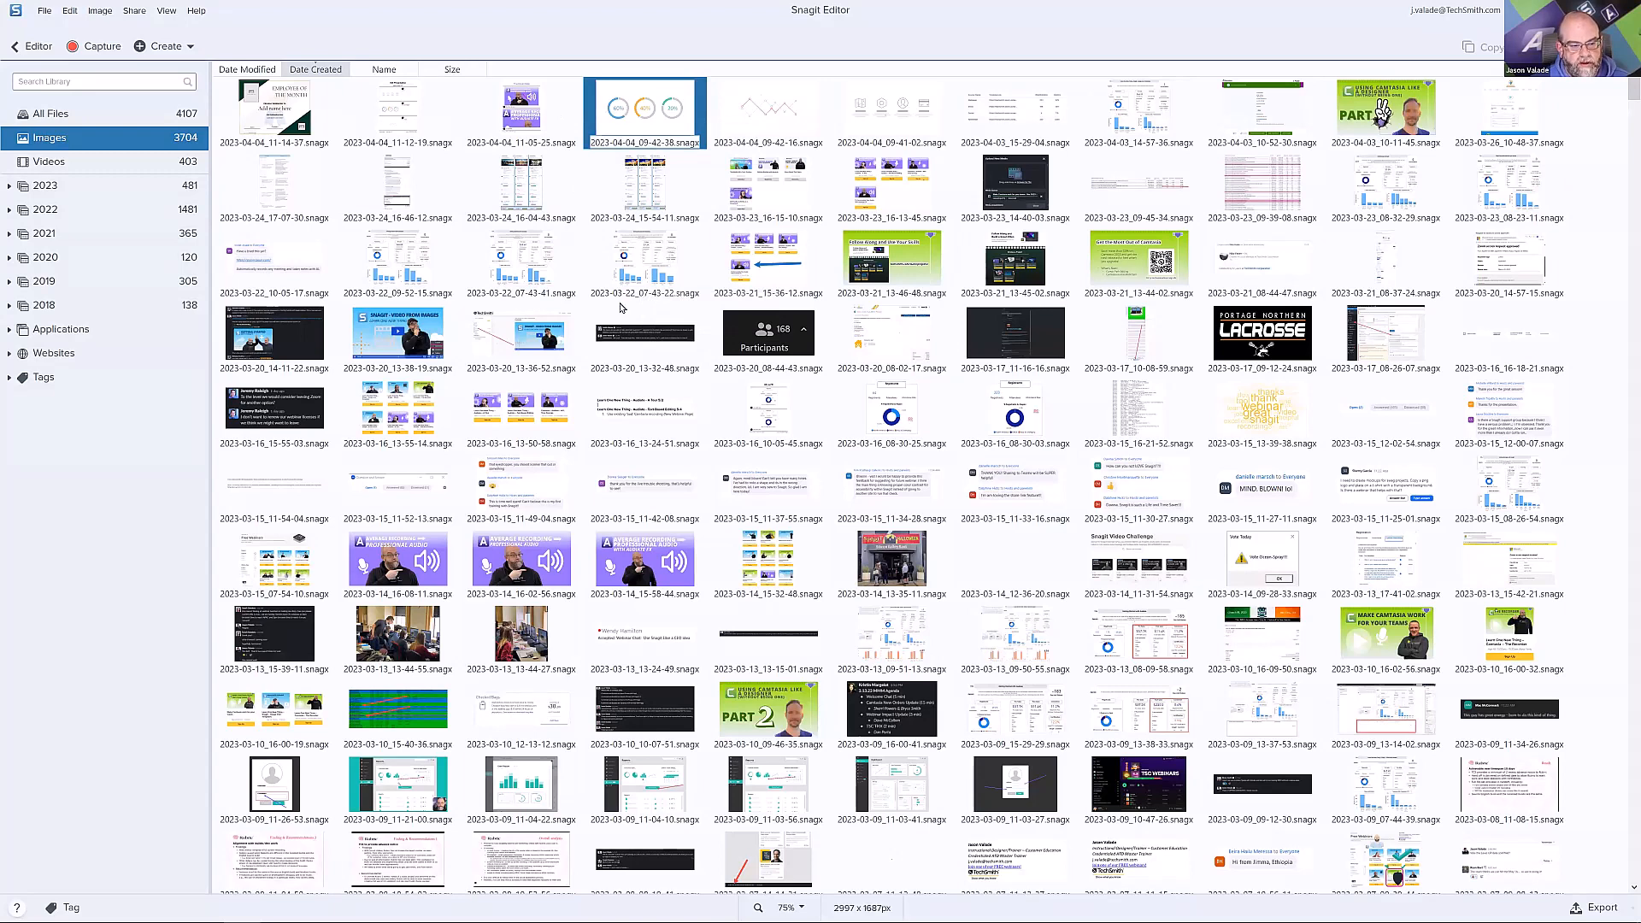
ctrl+click(751, 699)
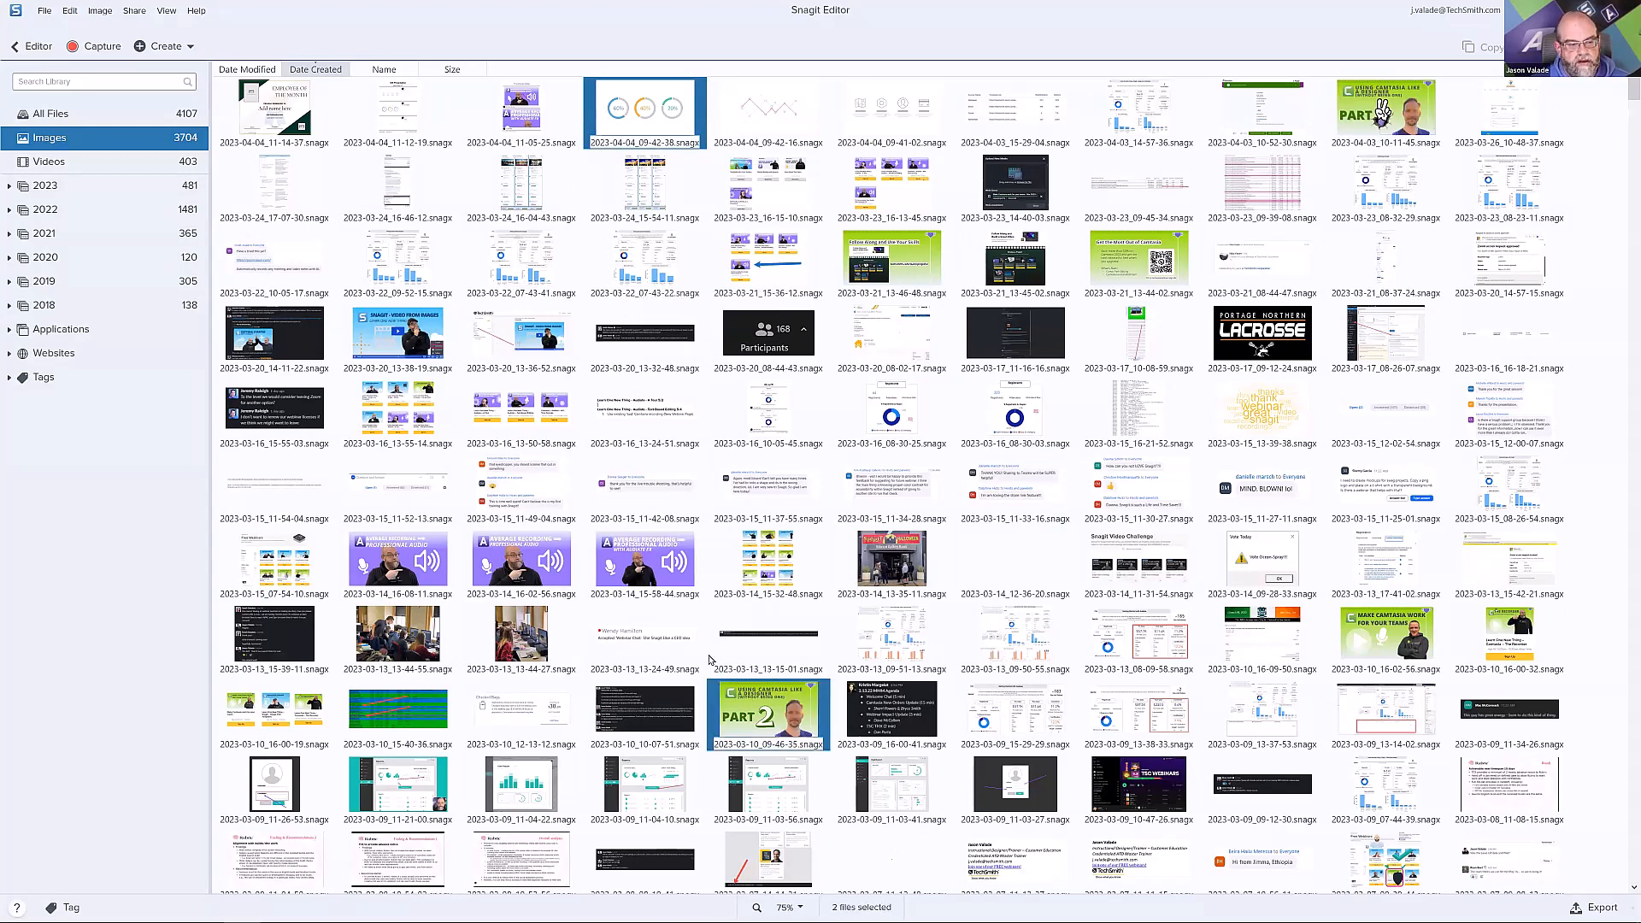
ctrl+click(538, 774)
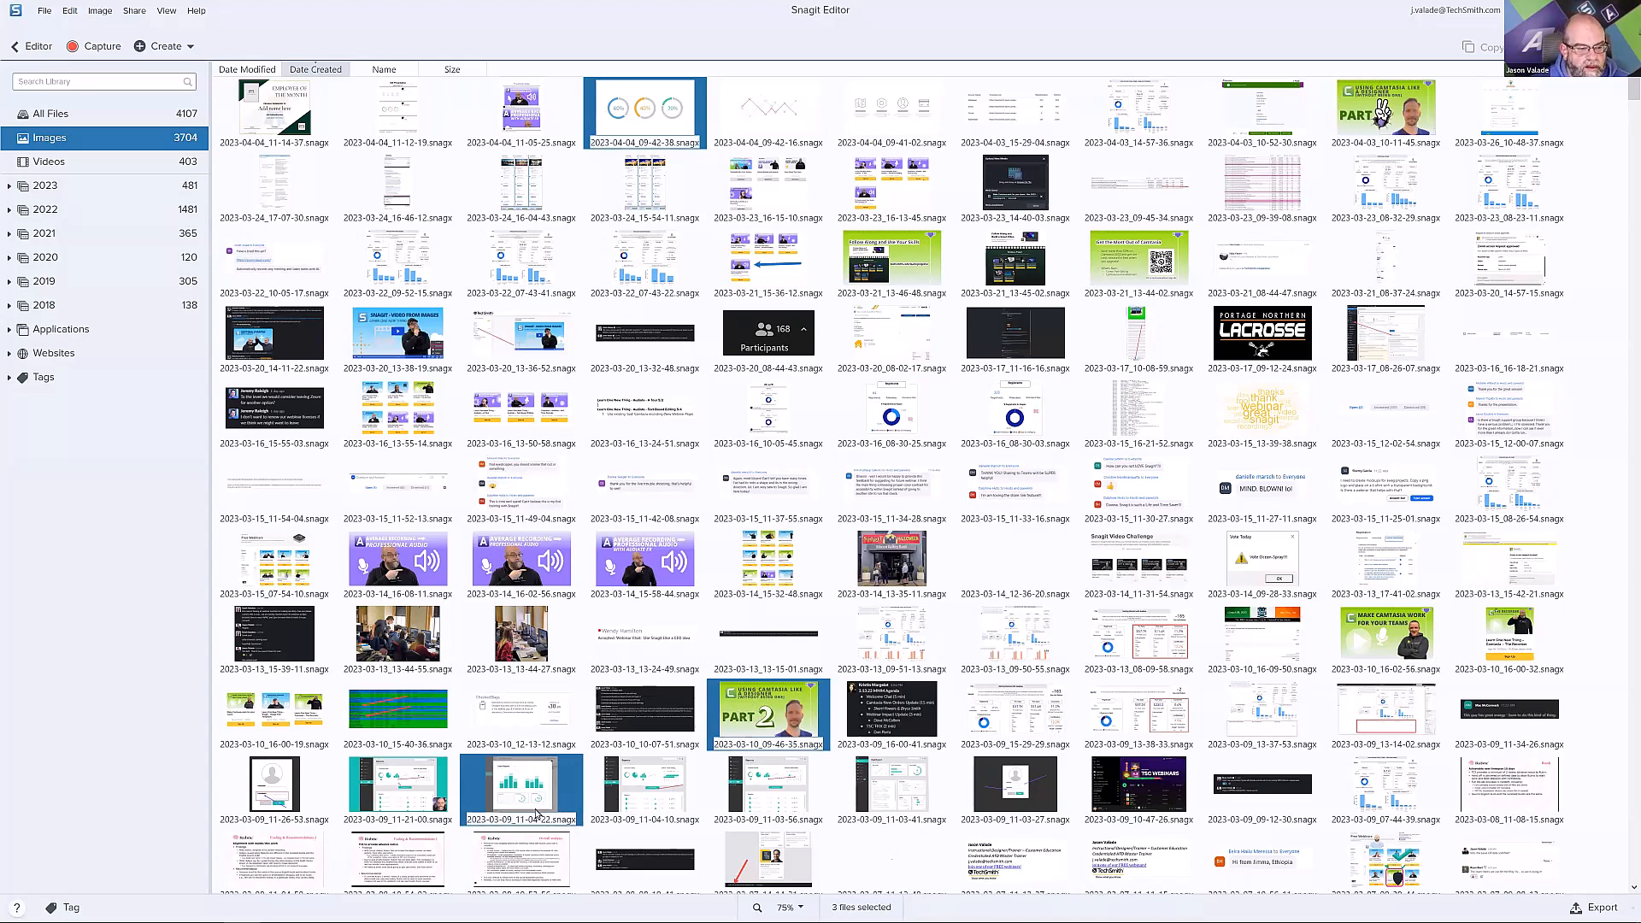
right_click(621, 114)
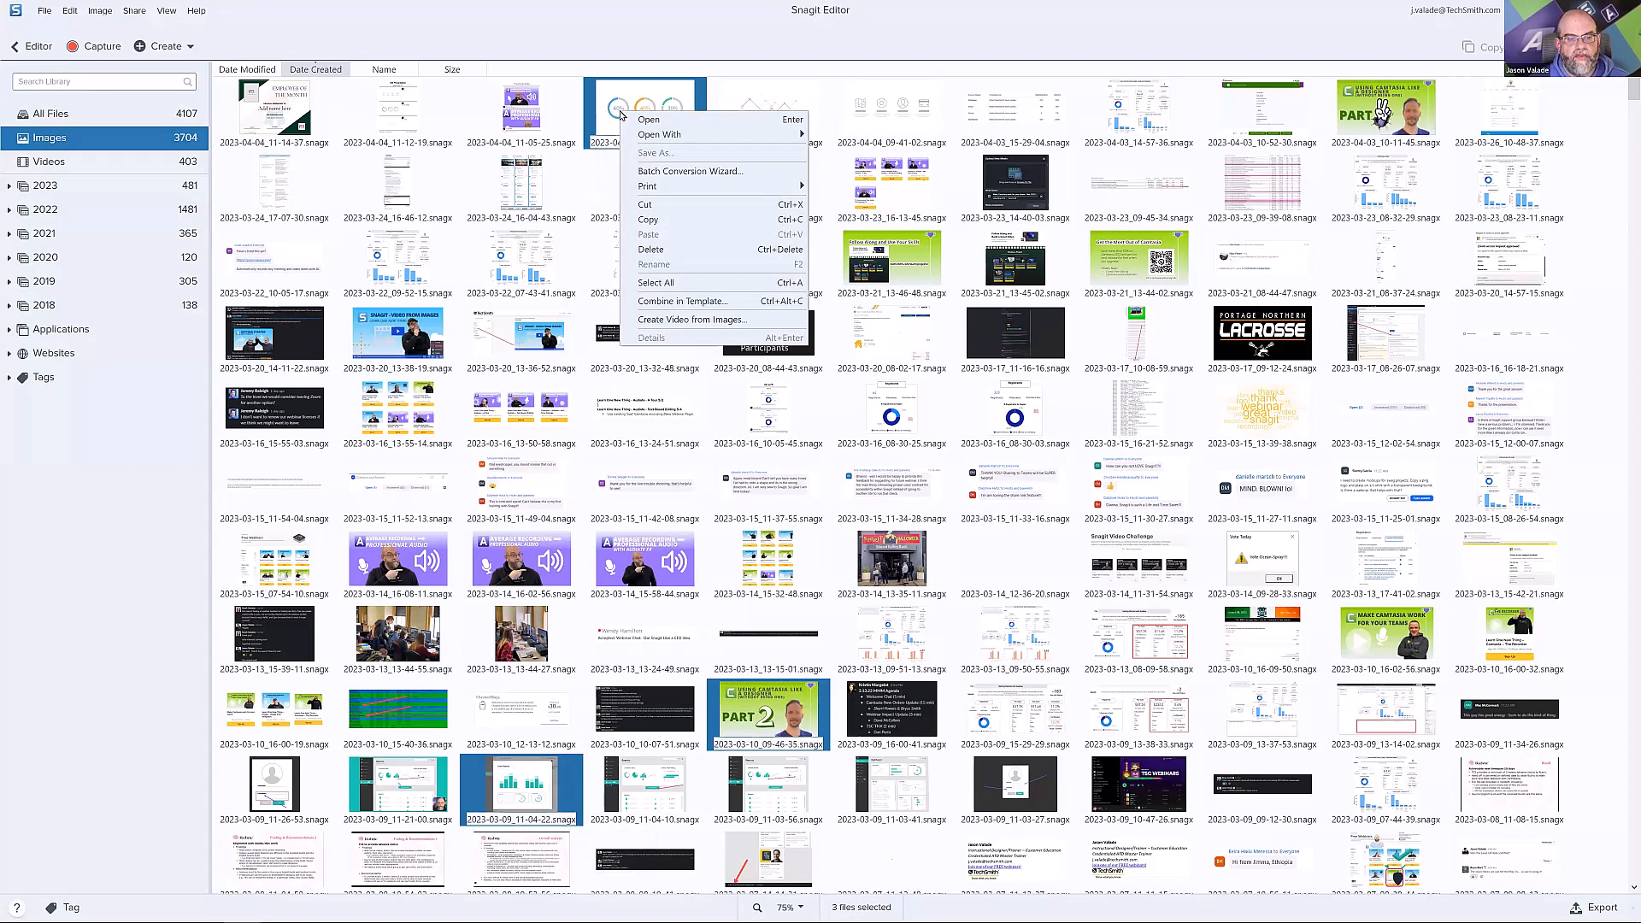
click(696, 304)
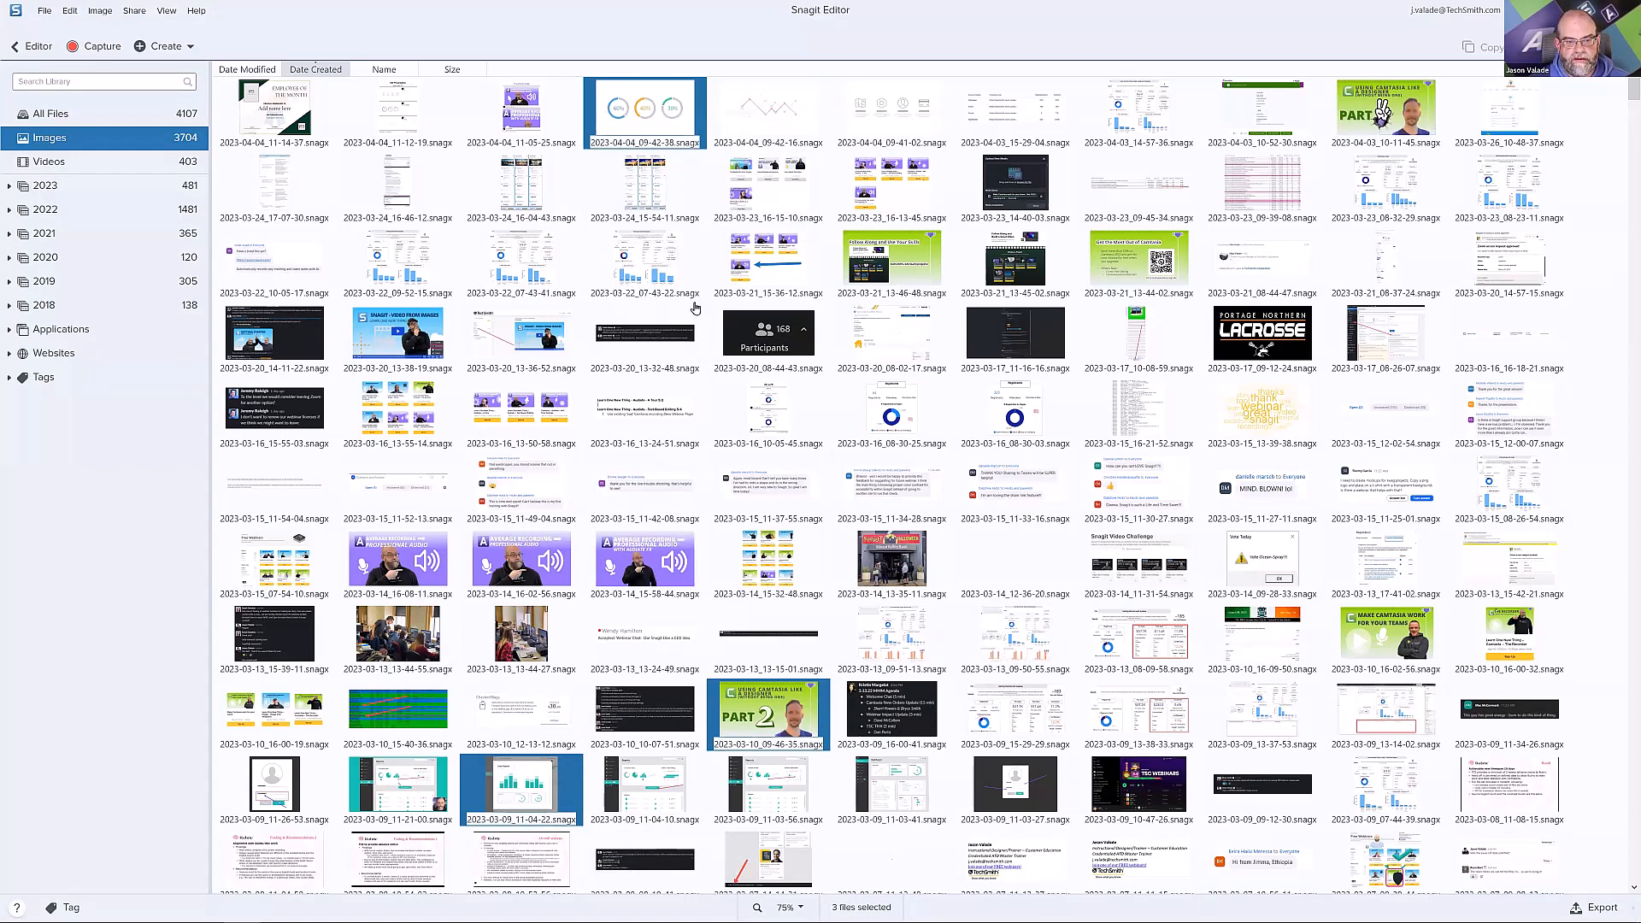
Choose the Deep Sea Planet Hero Top Portrait template and continue to arranging the images.
scroll(836, 462, down, 5)
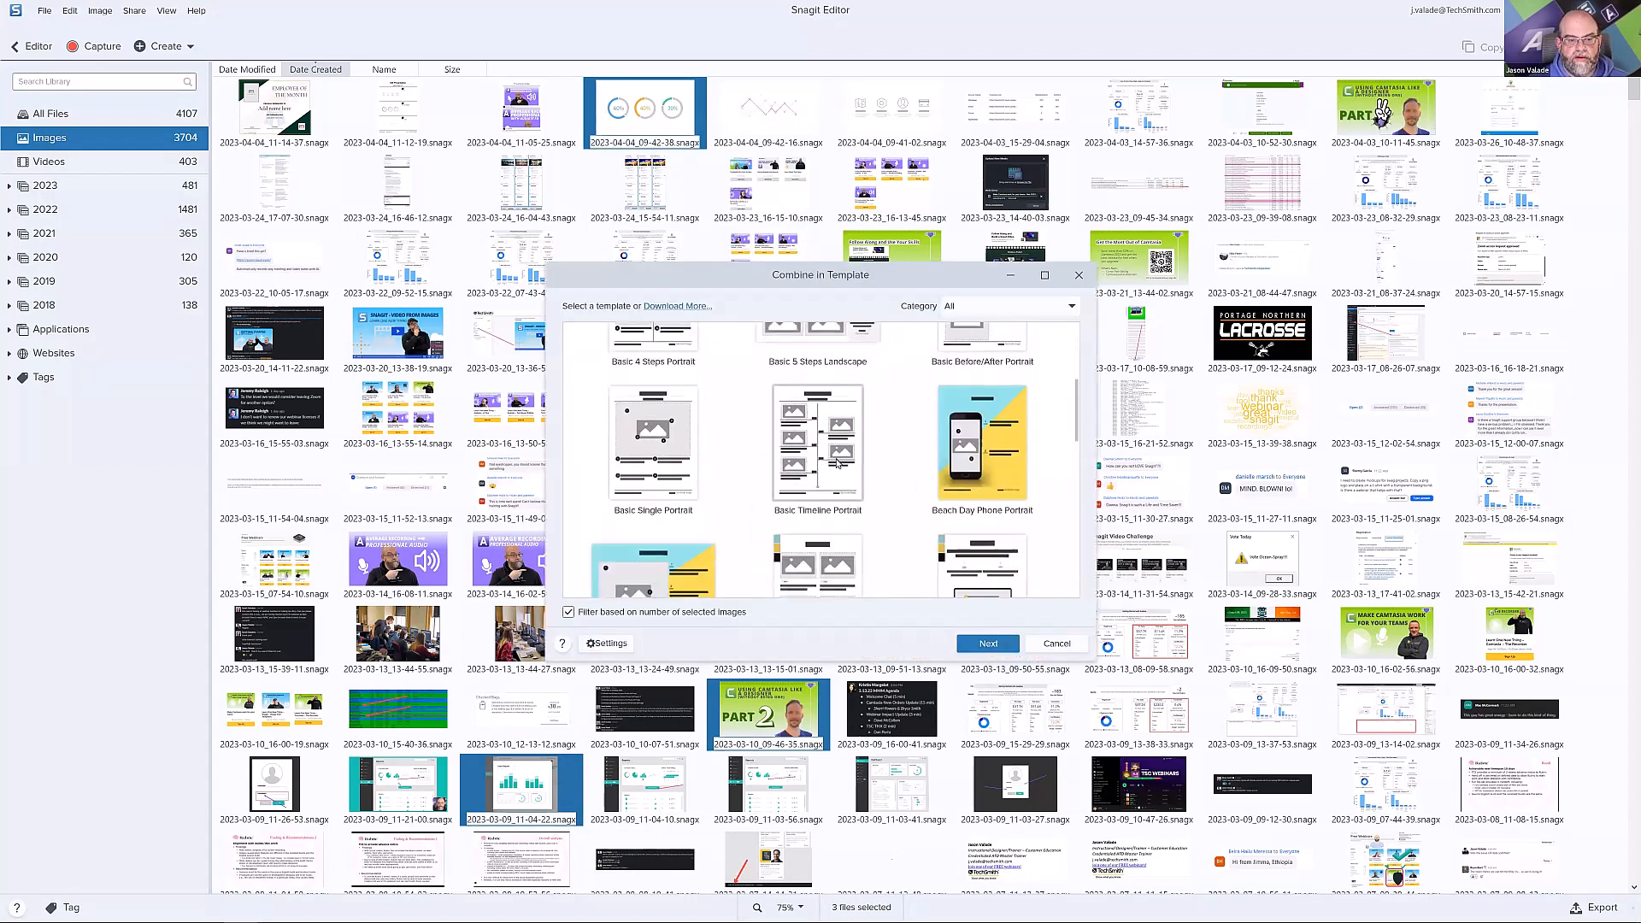
scroll(837, 463, down, 2)
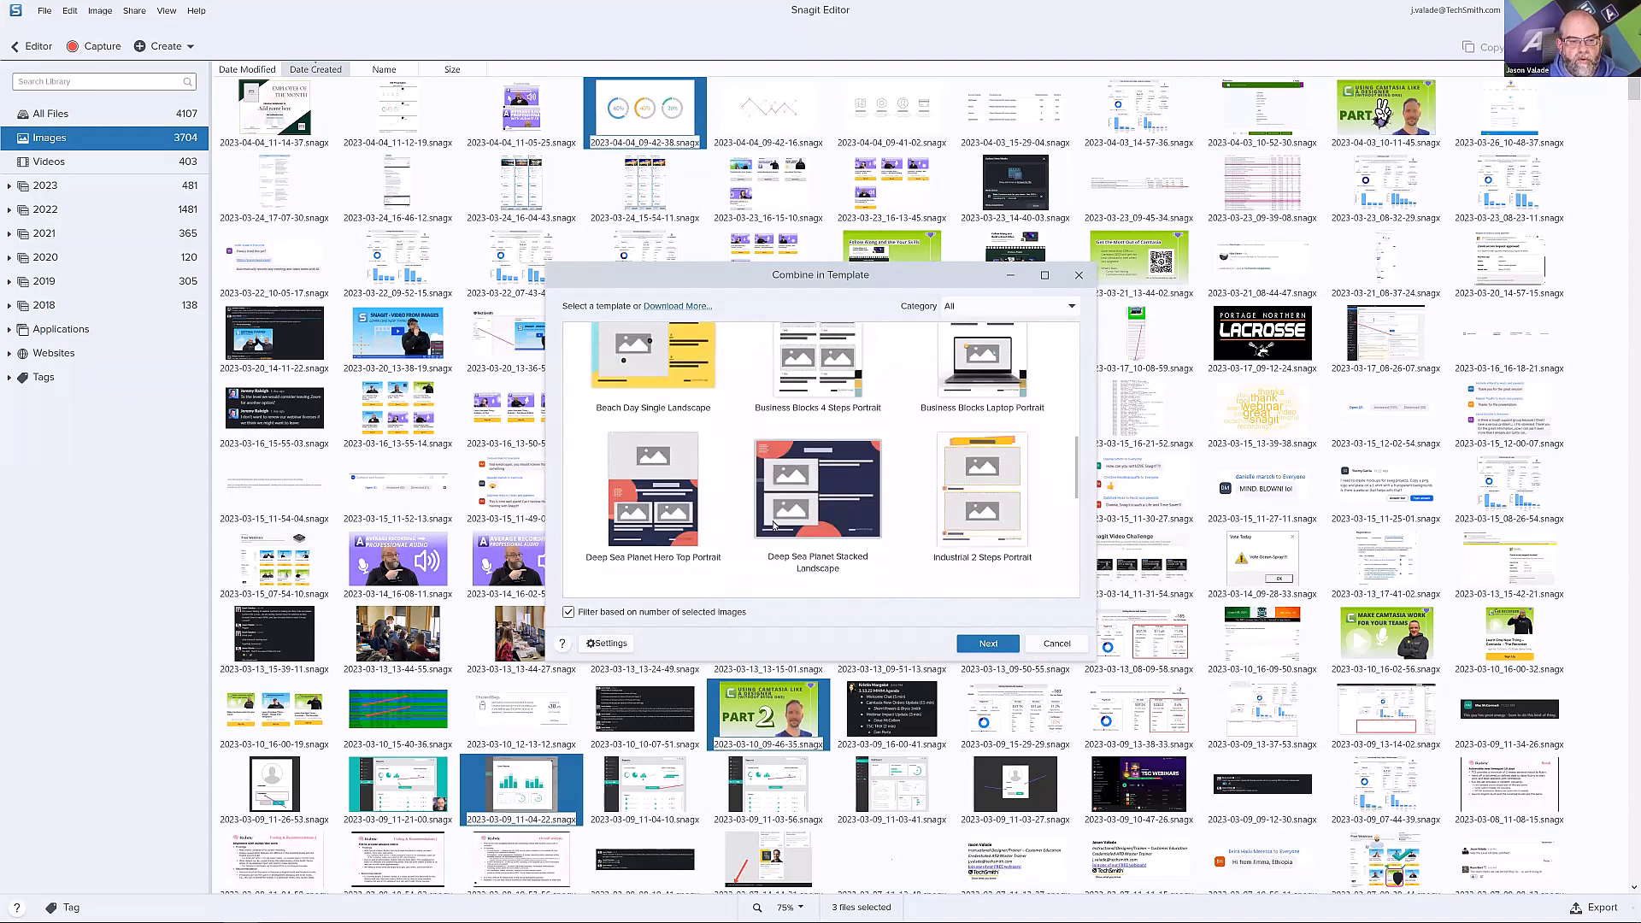
click(666, 514)
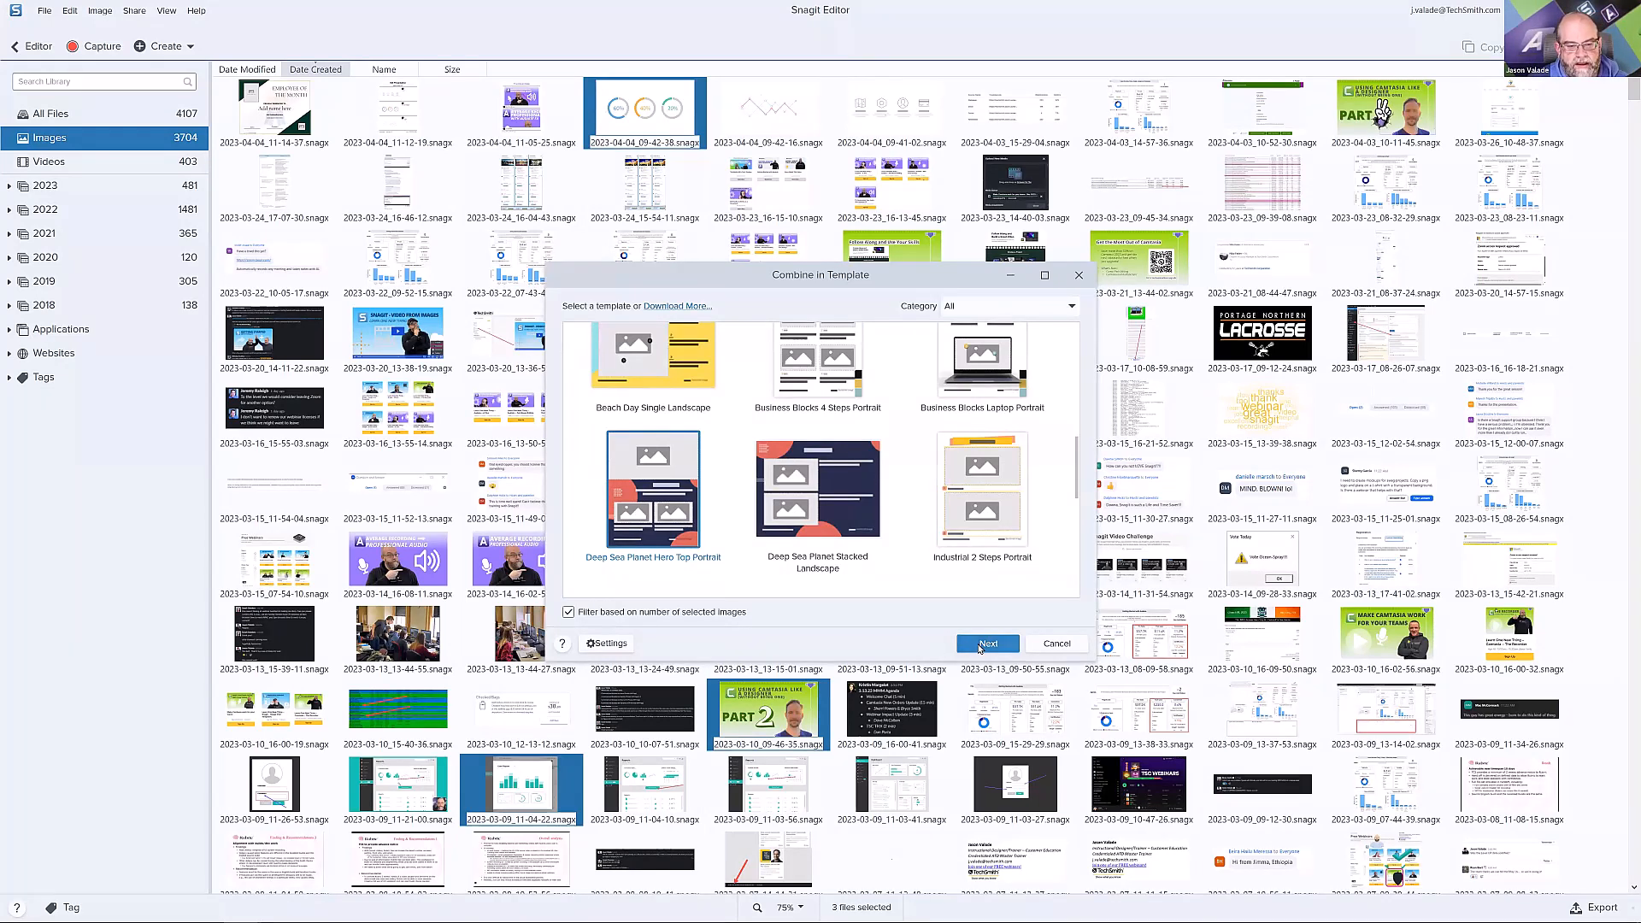
click(981, 644)
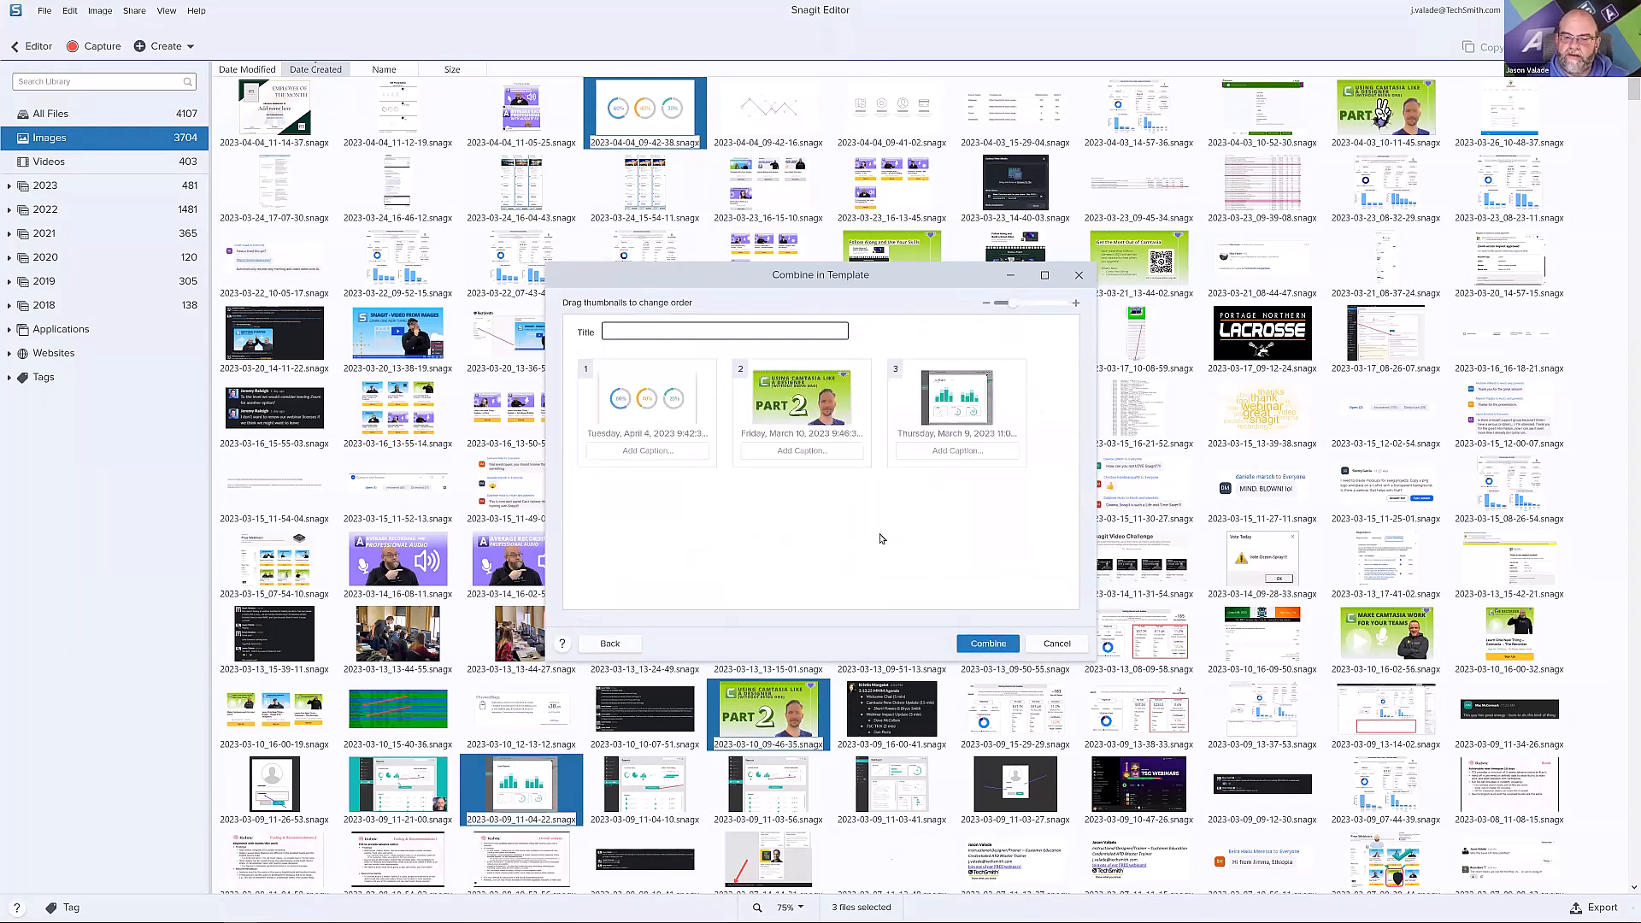
Put the Part 2 thumbnail first, title the layout "Items from my library" and combine the images.
drag(846, 411, 645, 418)
click(692, 334)
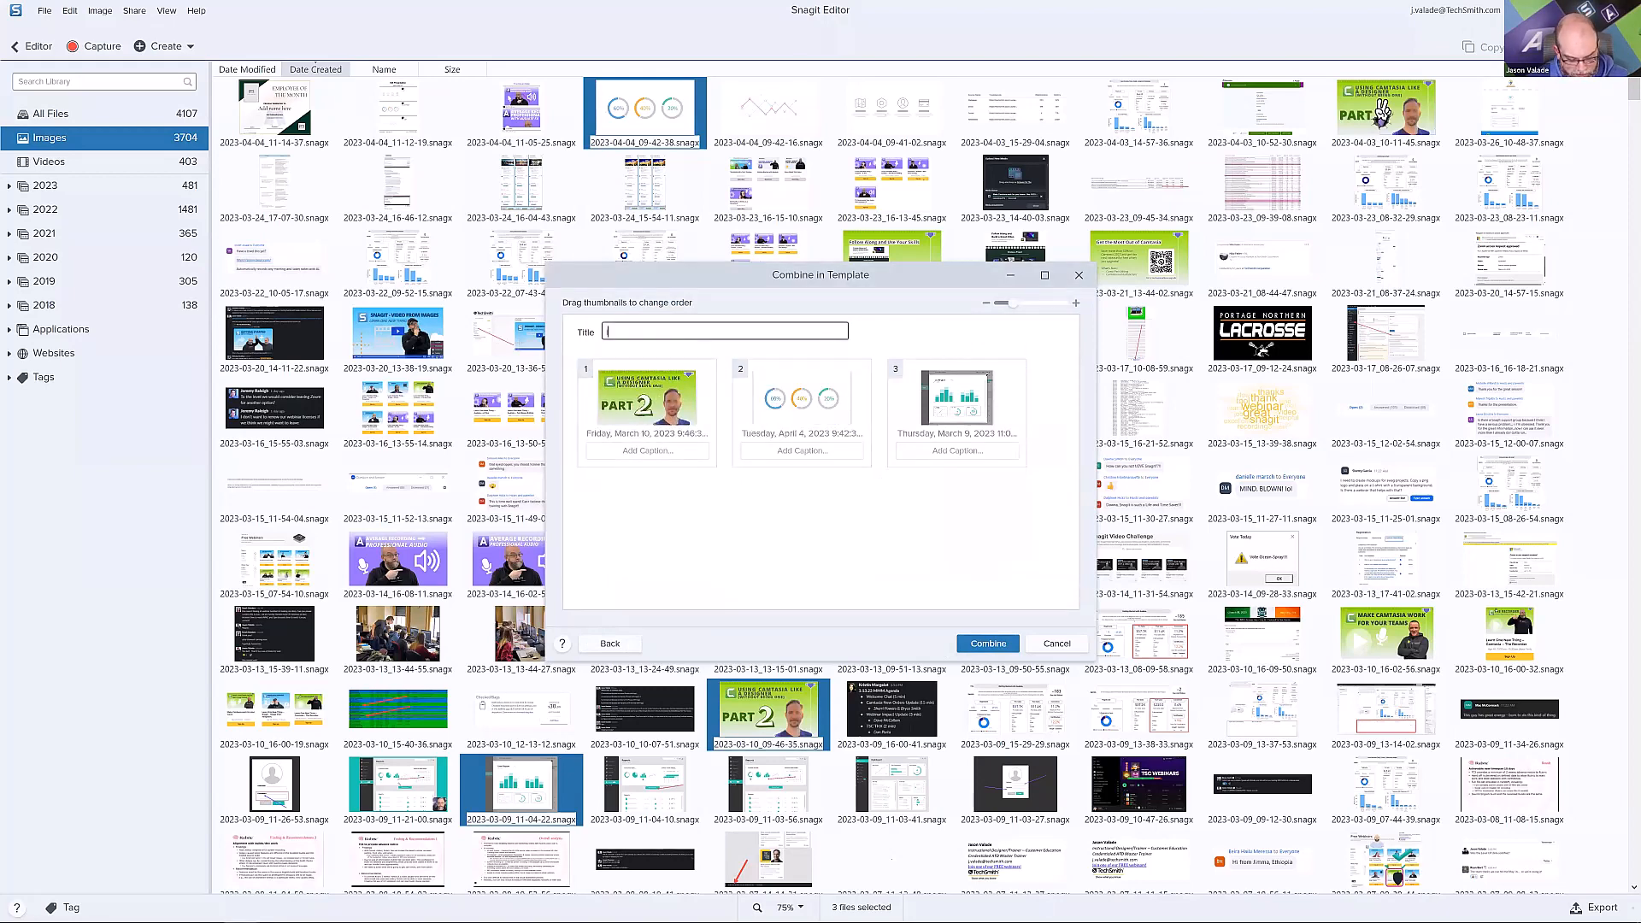
text(Items from my library)
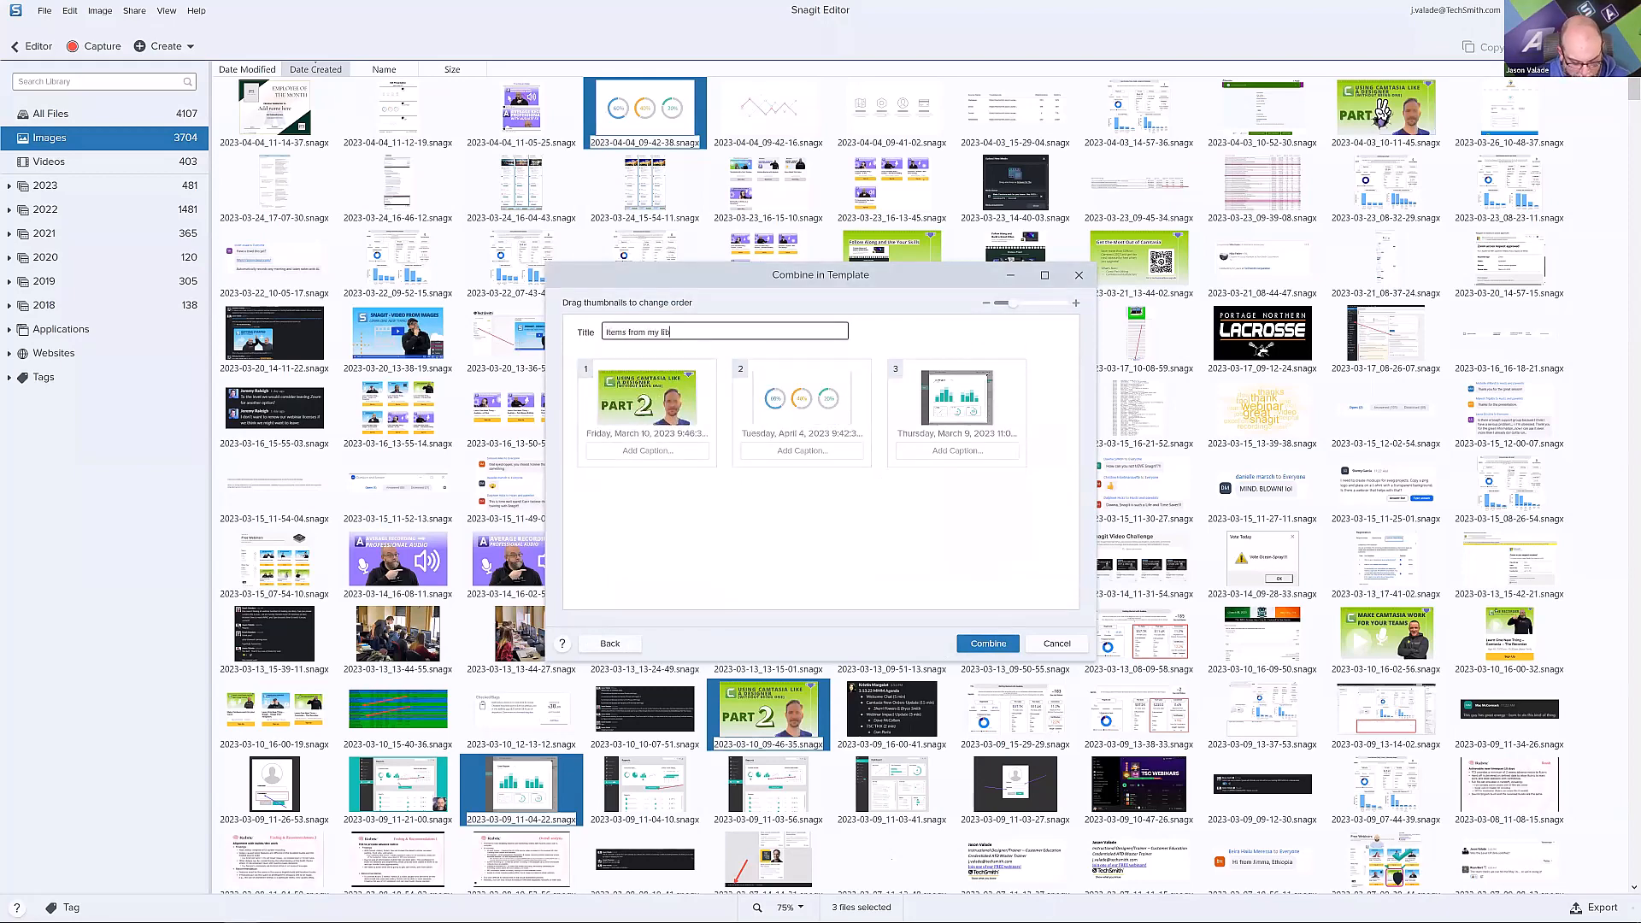
click(982, 643)
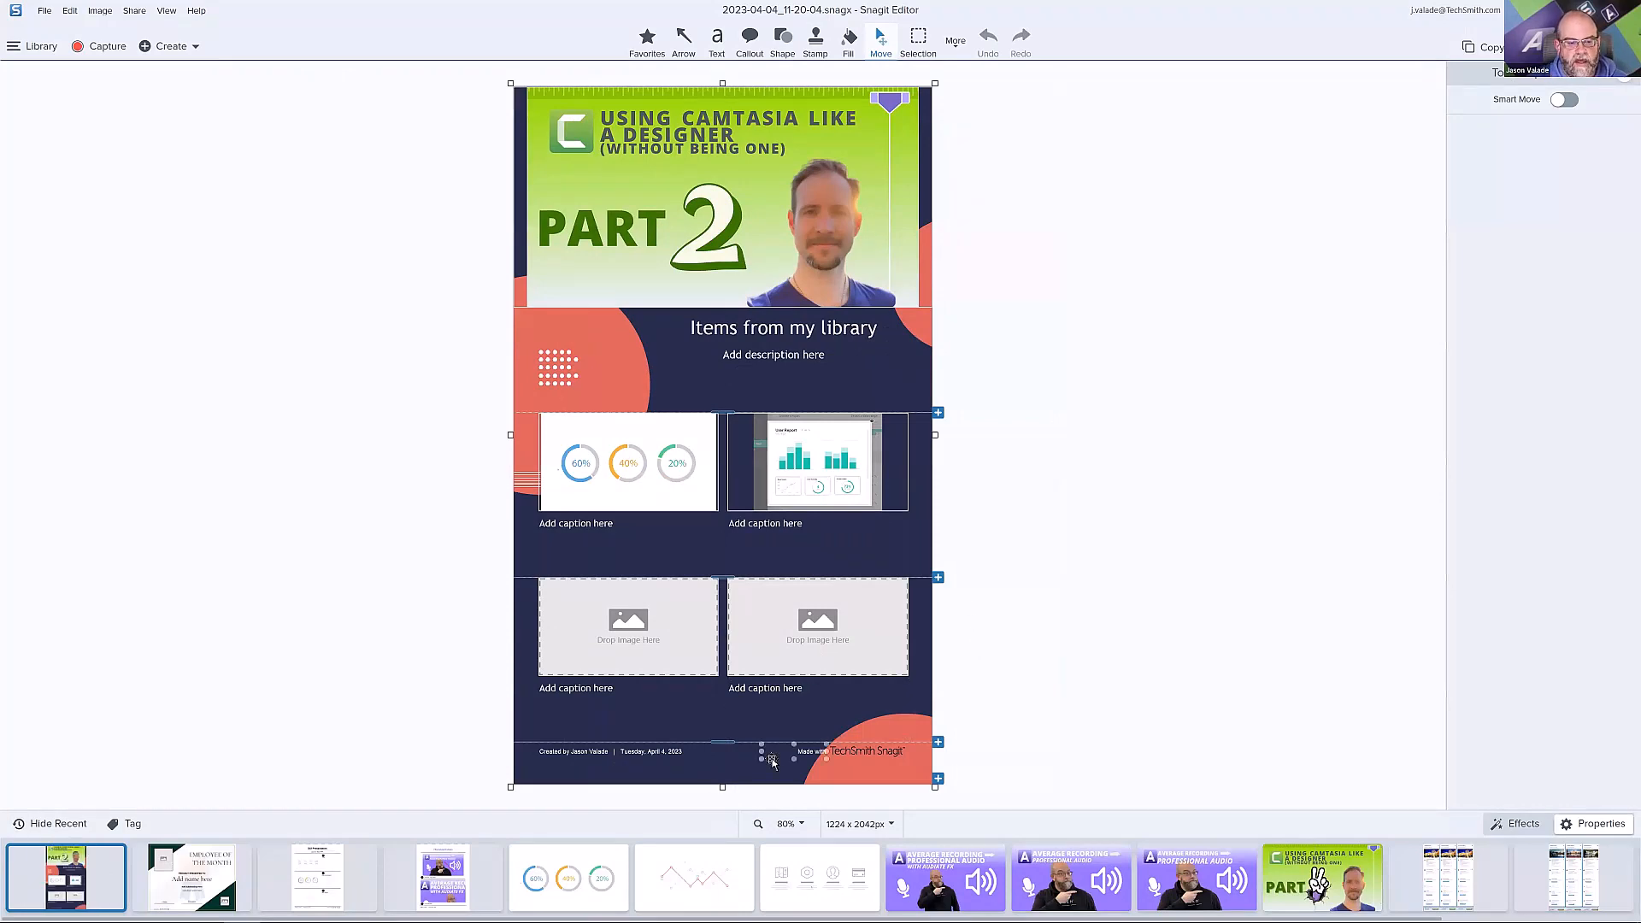
Replace the hero image of the combined layout with the recent capture of the three vacation offers.
click(772, 760)
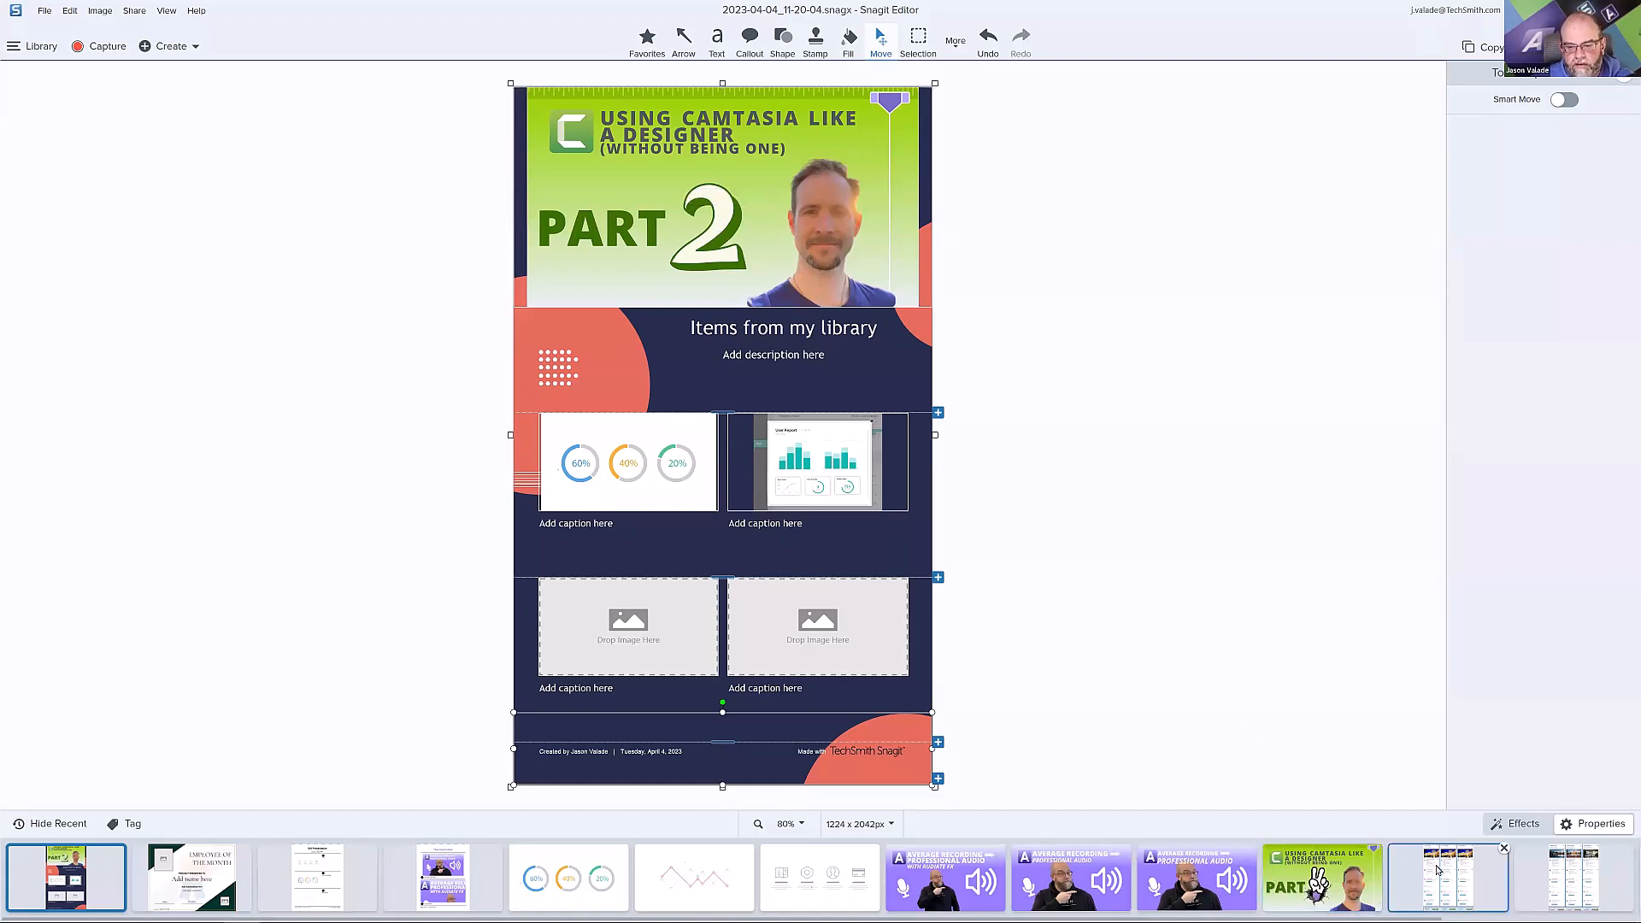
click(1438, 873)
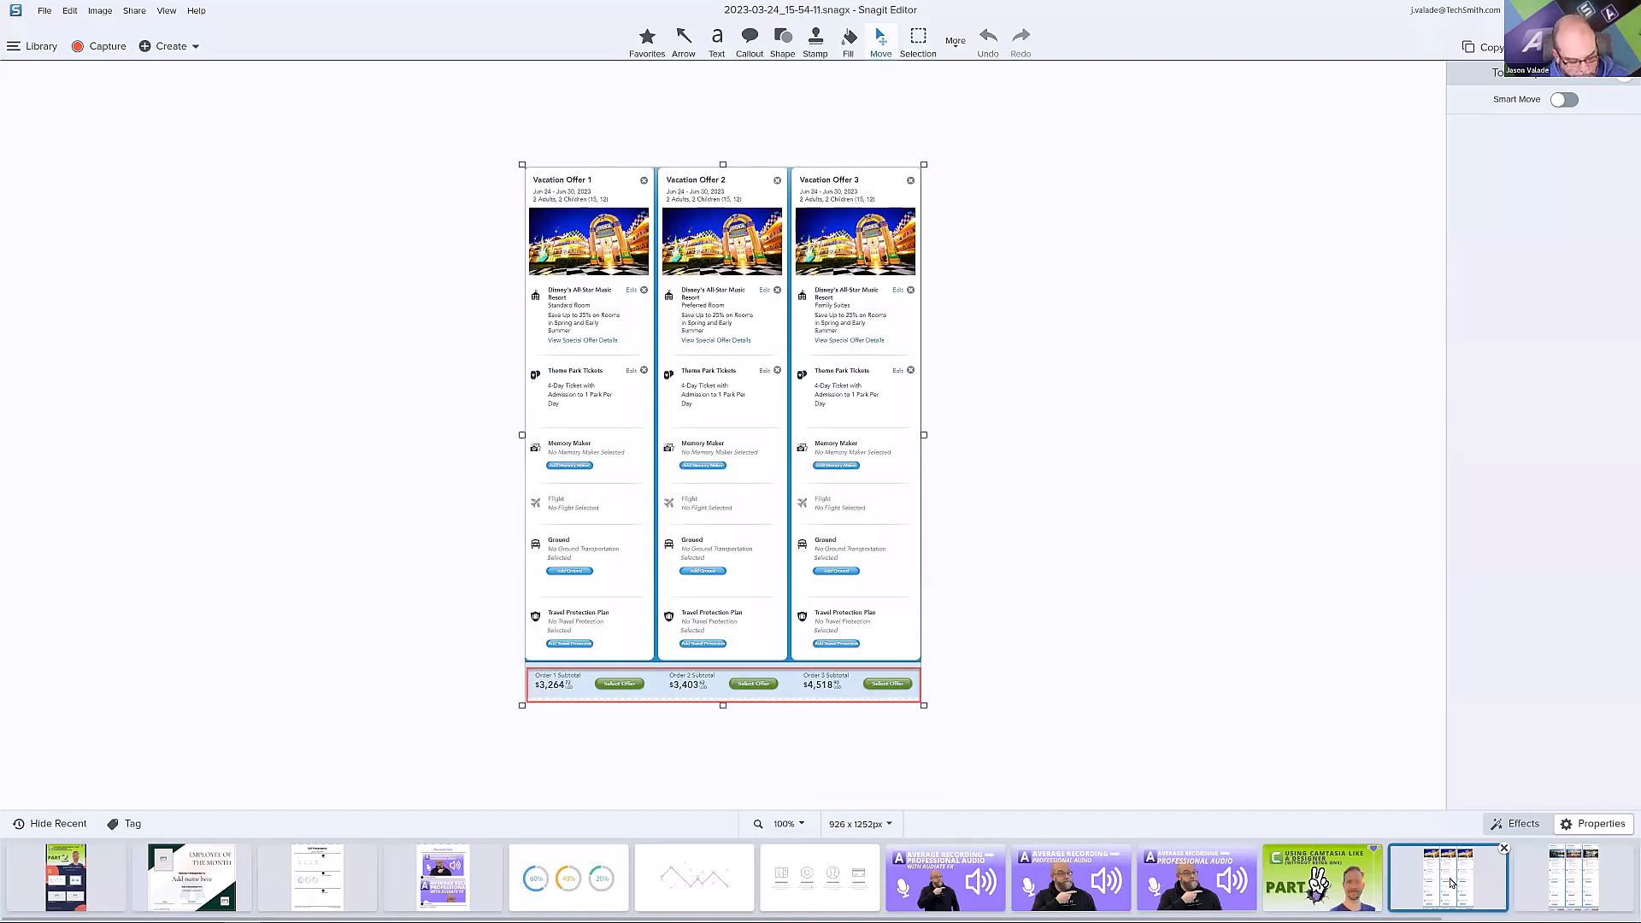
click(68, 878)
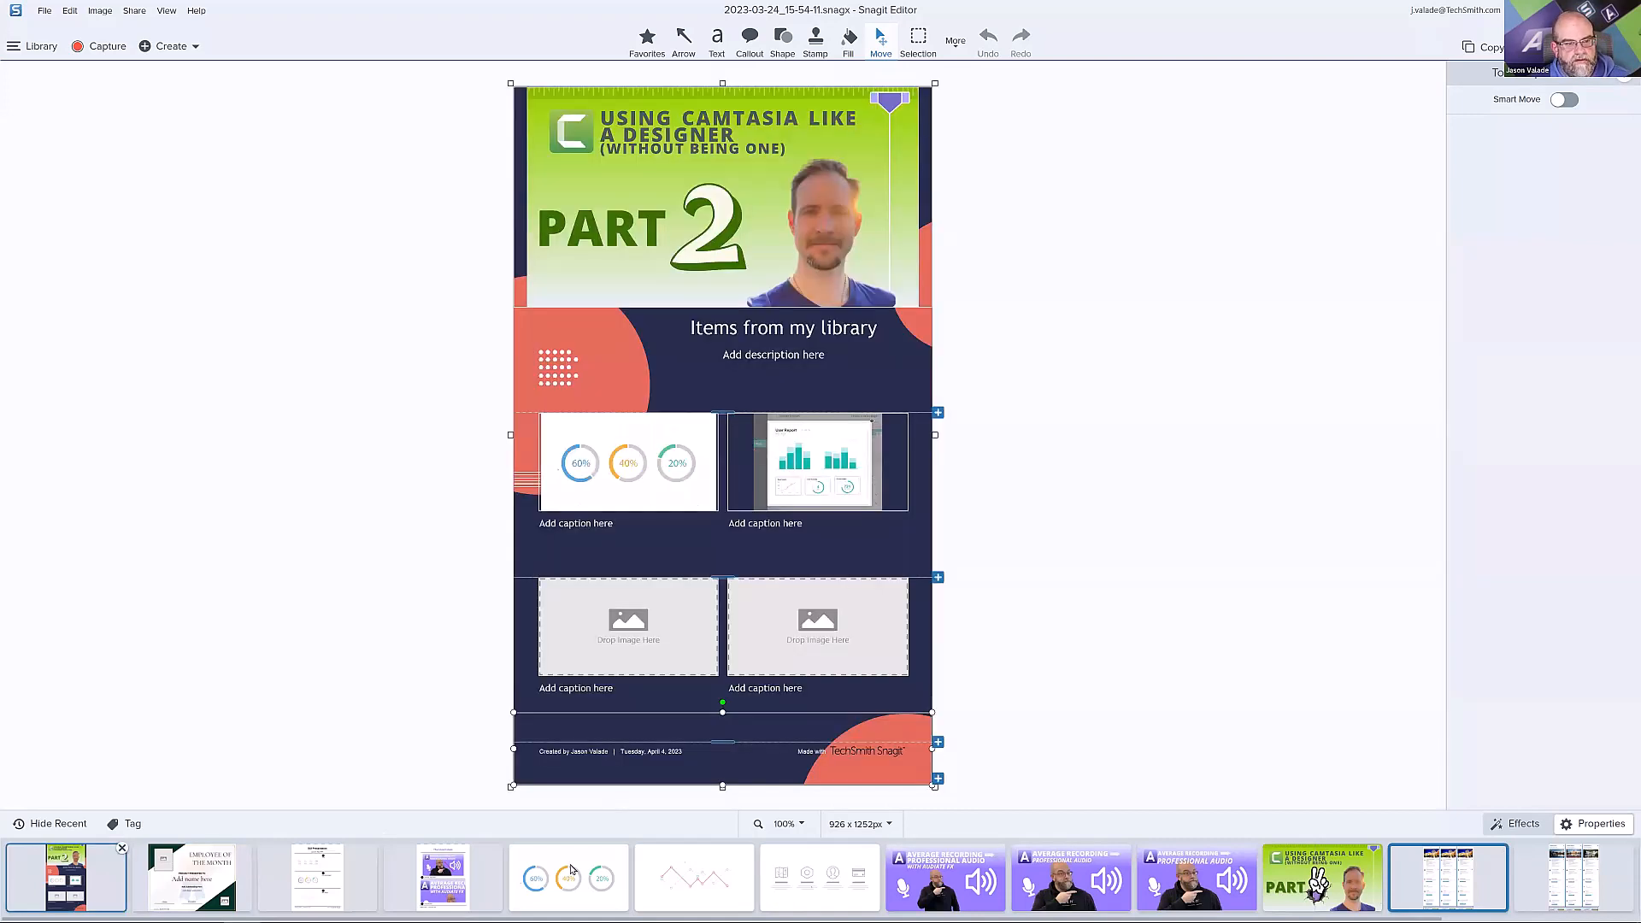
drag(1439, 875, 723, 179)
click(762, 242)
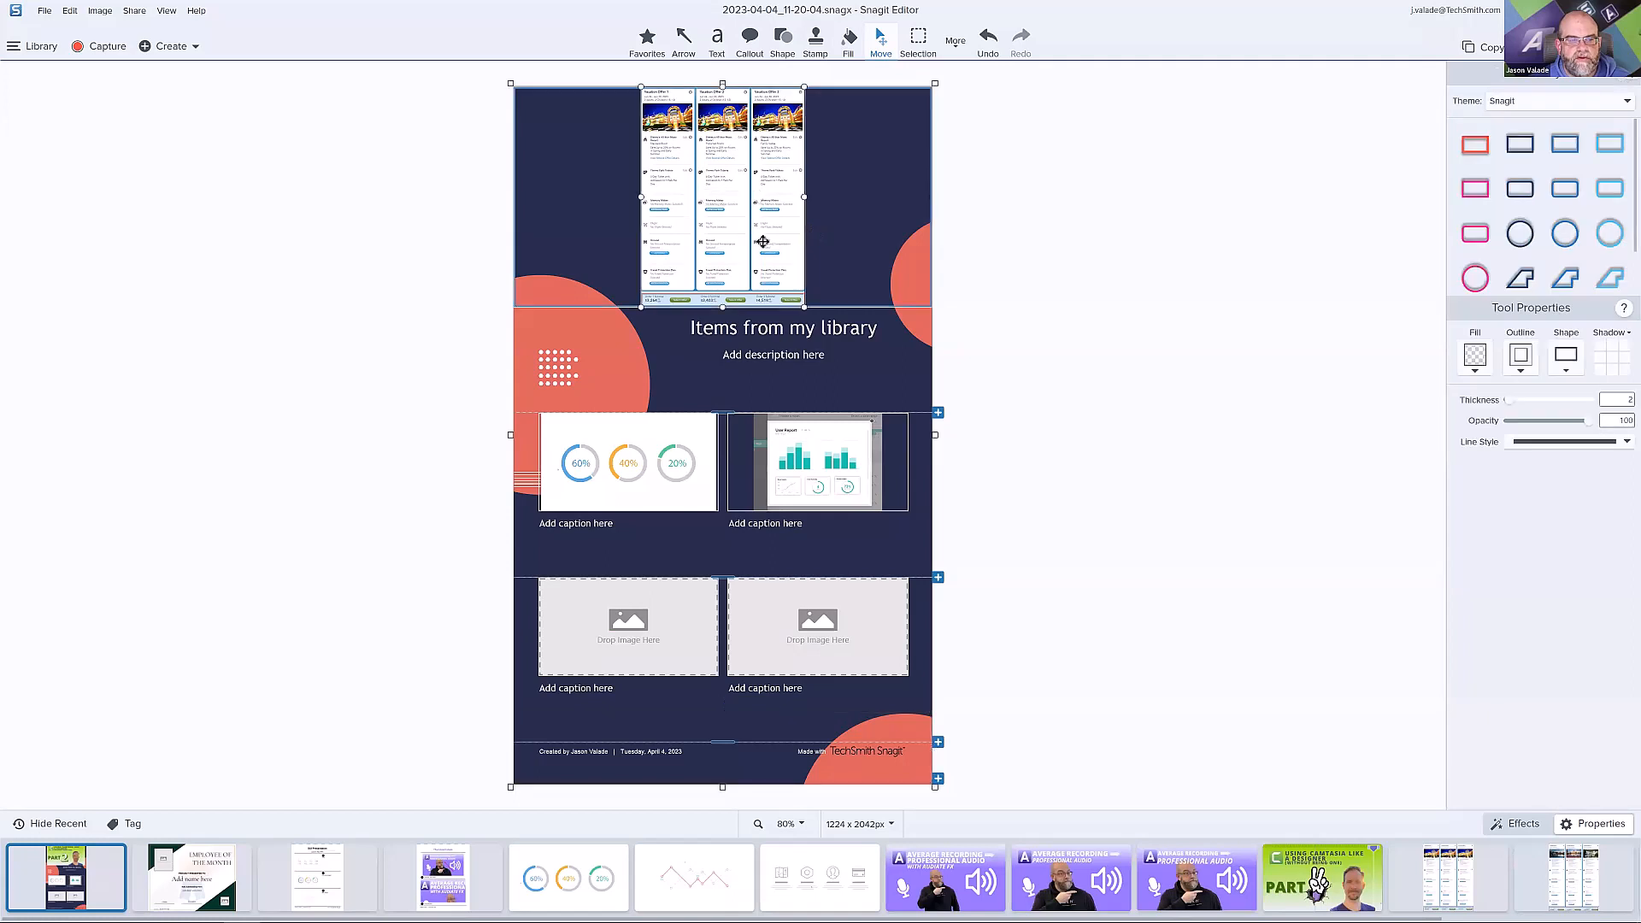
Extend the canvas to about 1347 x 2190 px, then enlarge and reposition the vacation offers image to show its lower part in the hero area.
drag(935, 83, 982, 29)
click(746, 239)
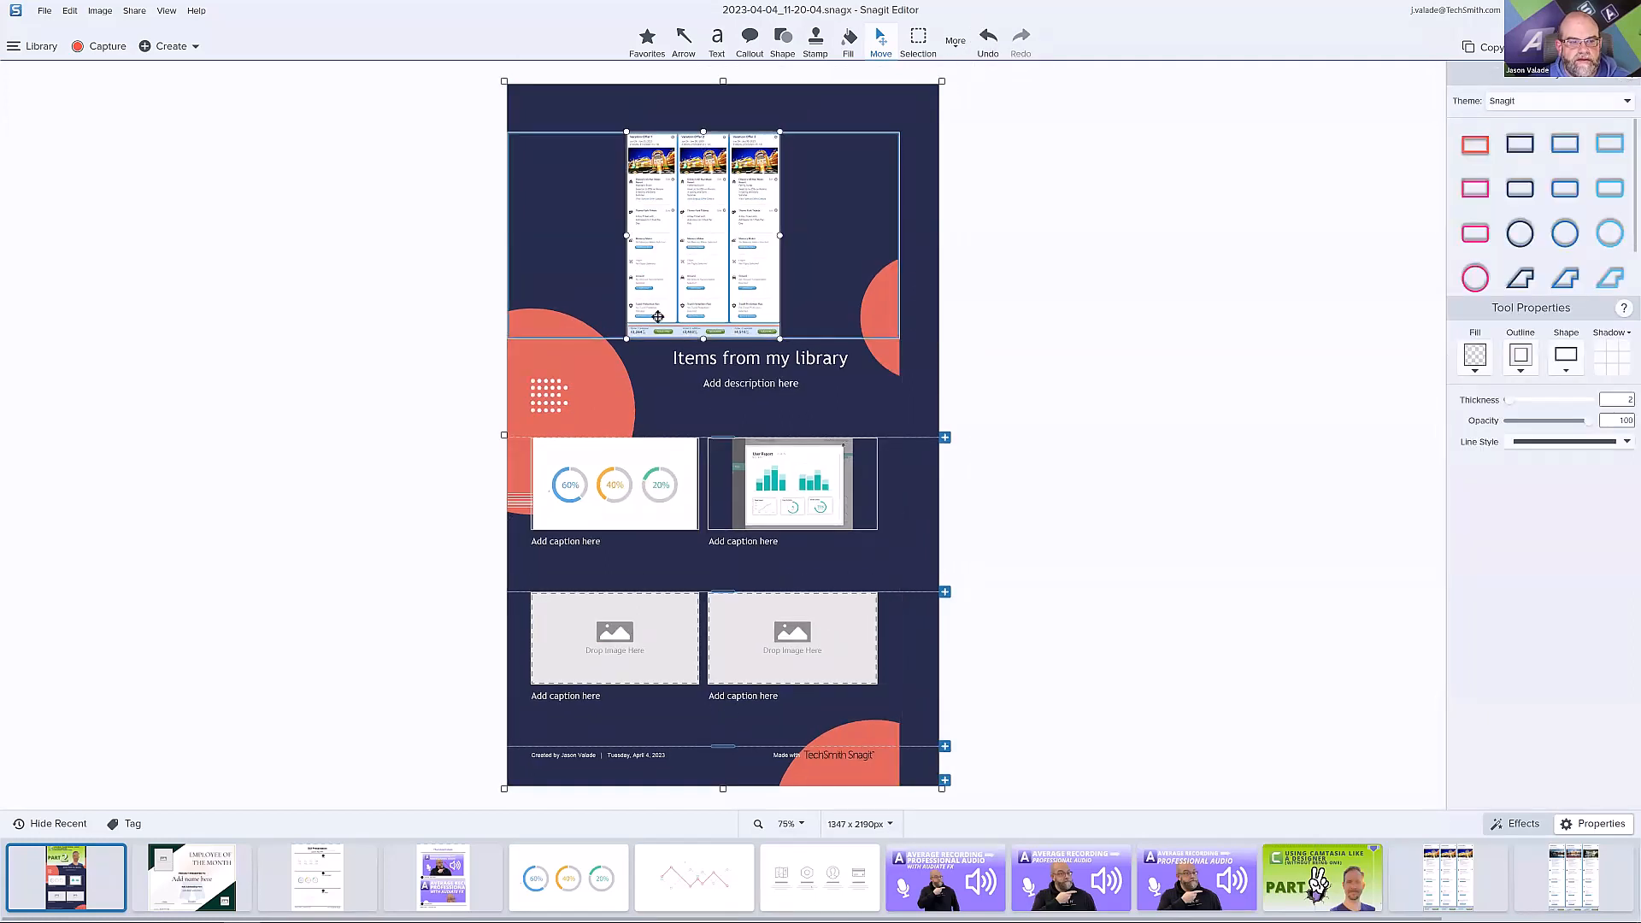
drag(626, 338, 480, 537)
drag(619, 361, 780, 125)
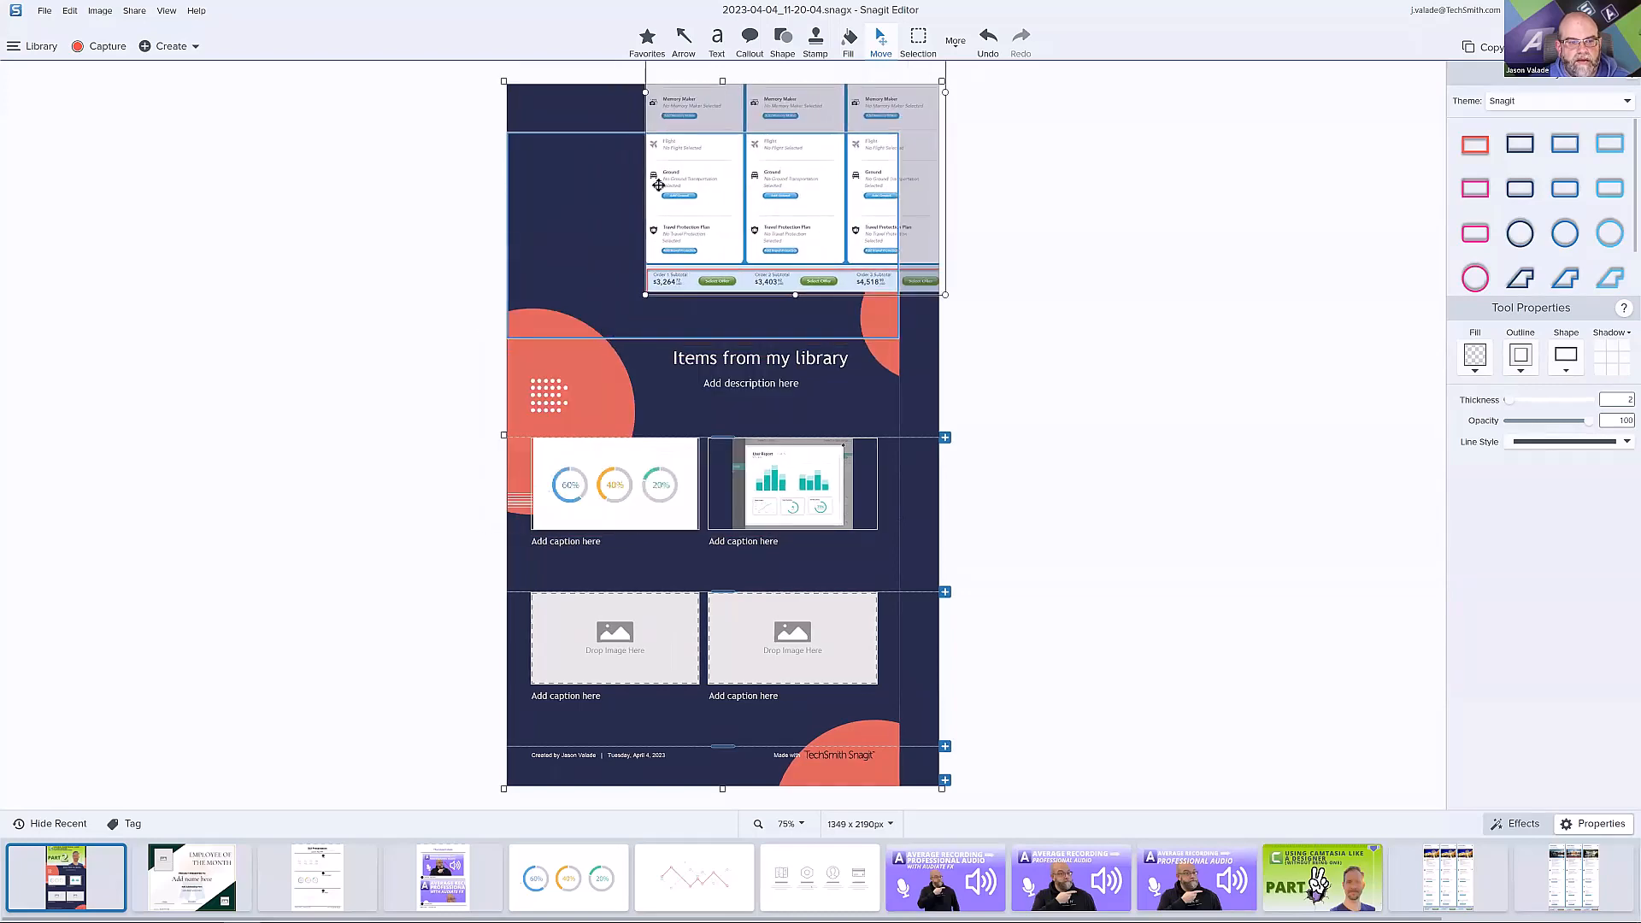
drag(658, 185, 624, 198)
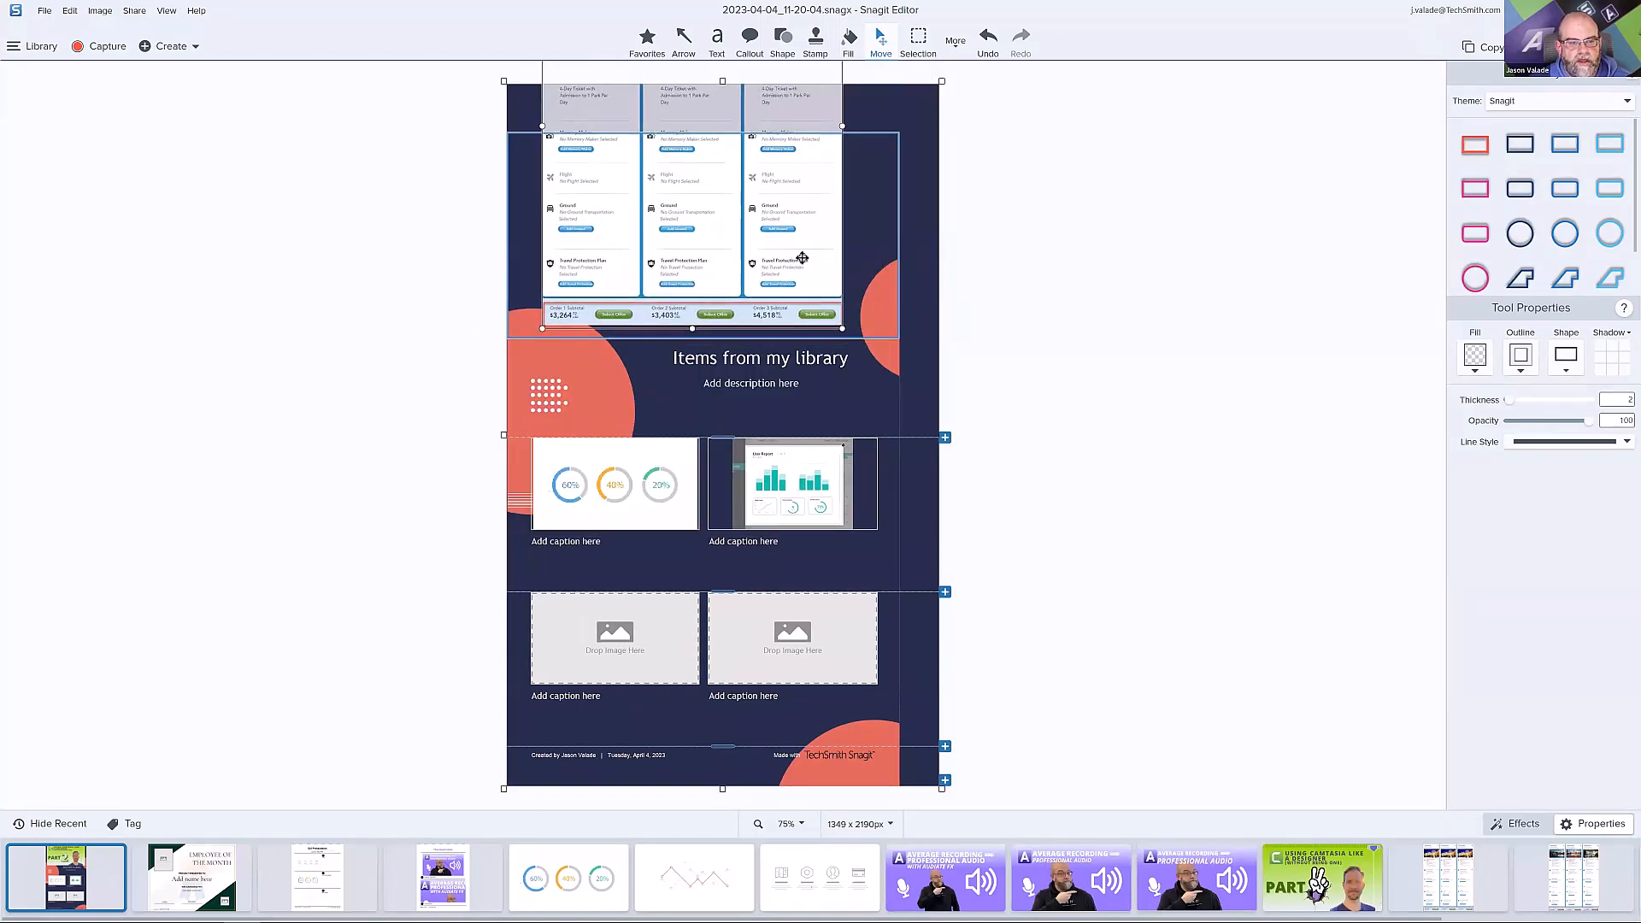
click(1098, 362)
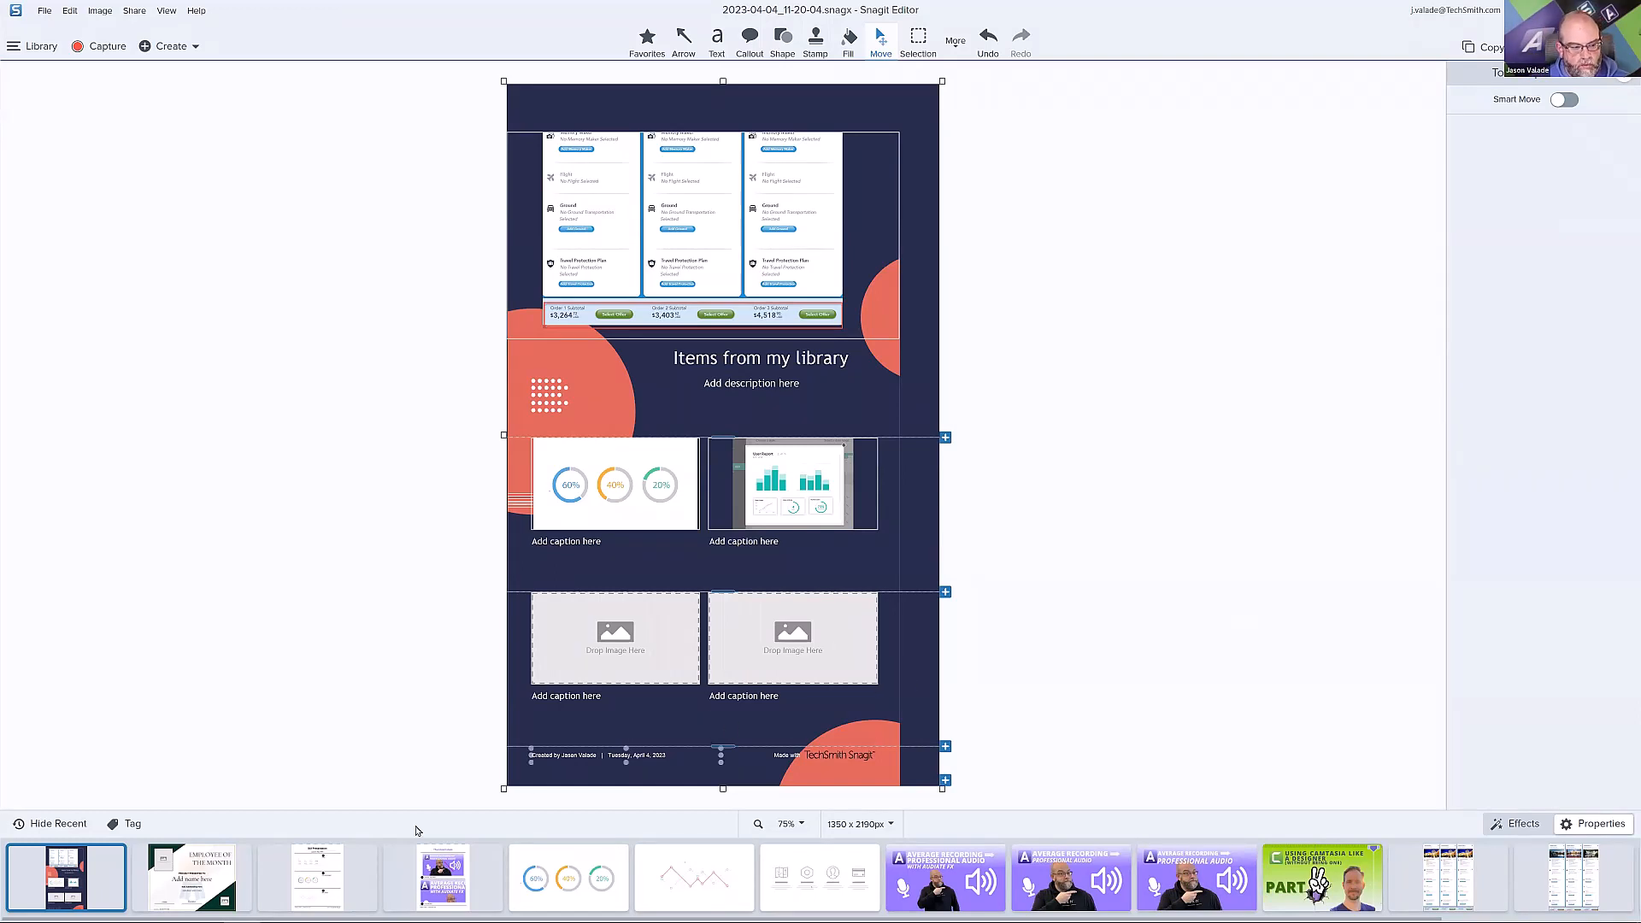
View the SUI Presentation capture and select the TechSmith Snagit logo in its footer.
click(343, 872)
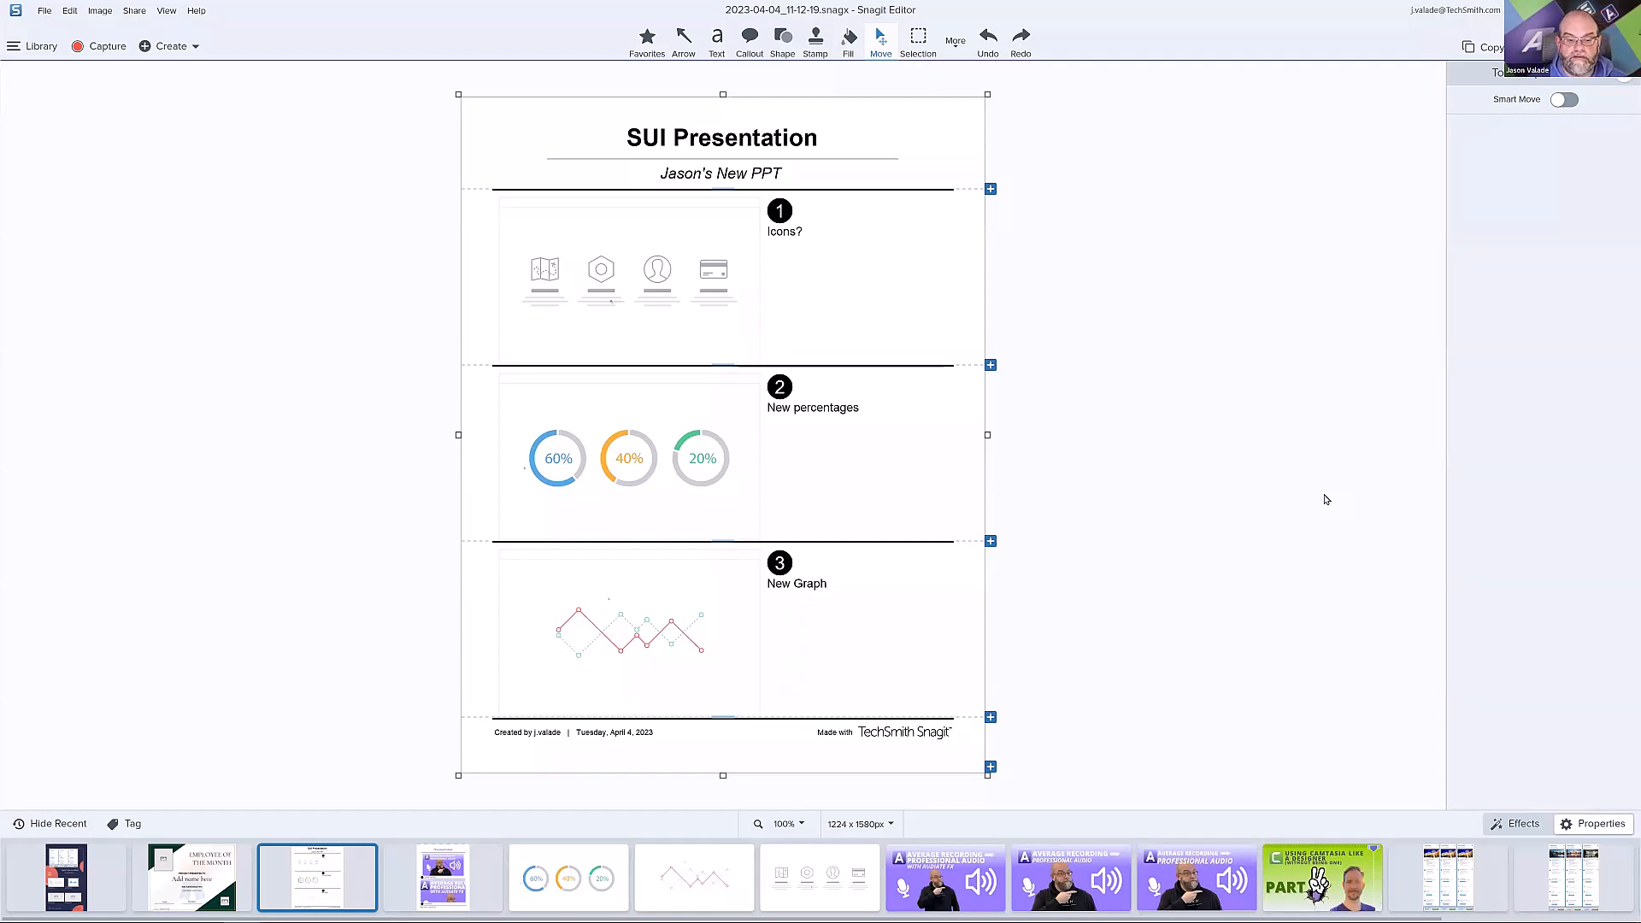
click(920, 733)
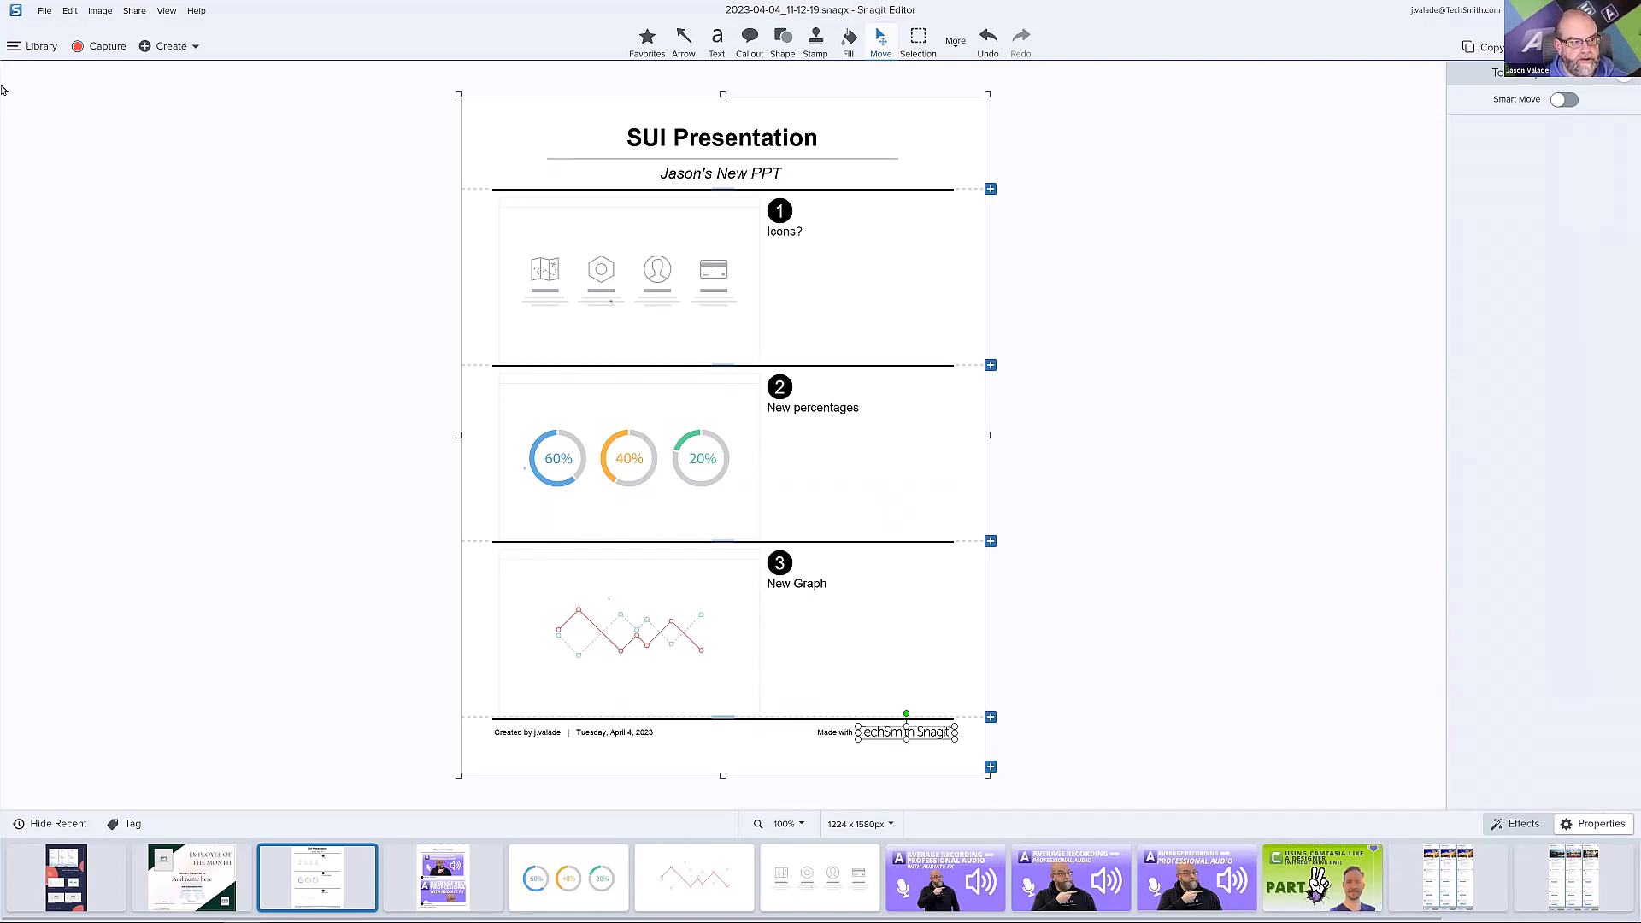
Create a new image from the Basic 3 Steps Portrait template.
click(169, 46)
click(177, 84)
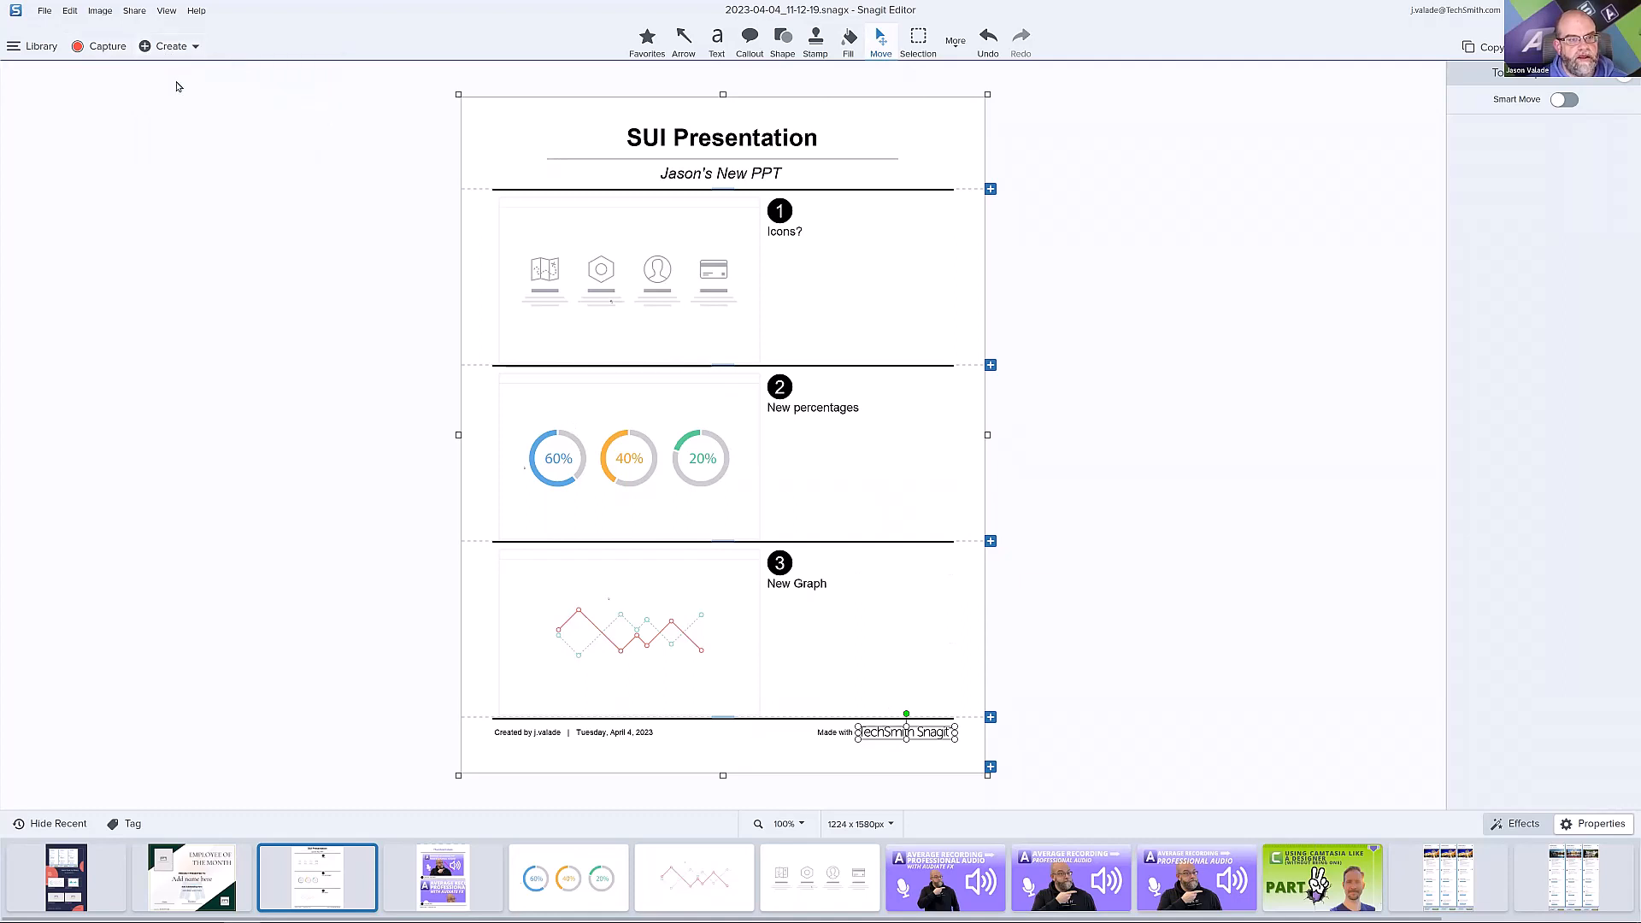
click(808, 389)
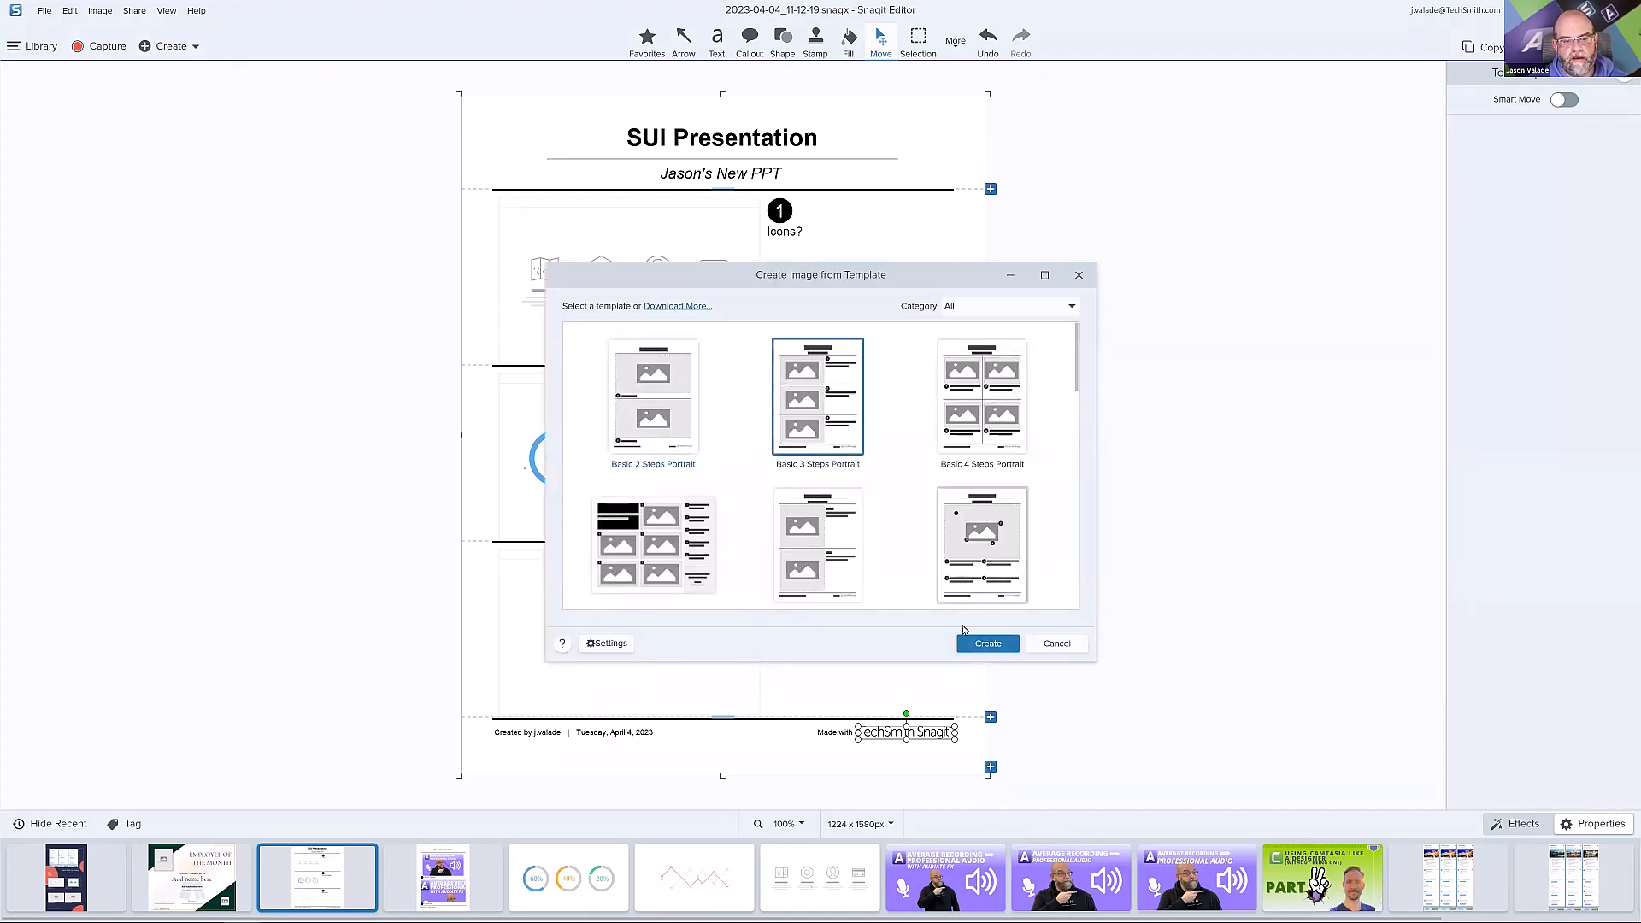
click(985, 642)
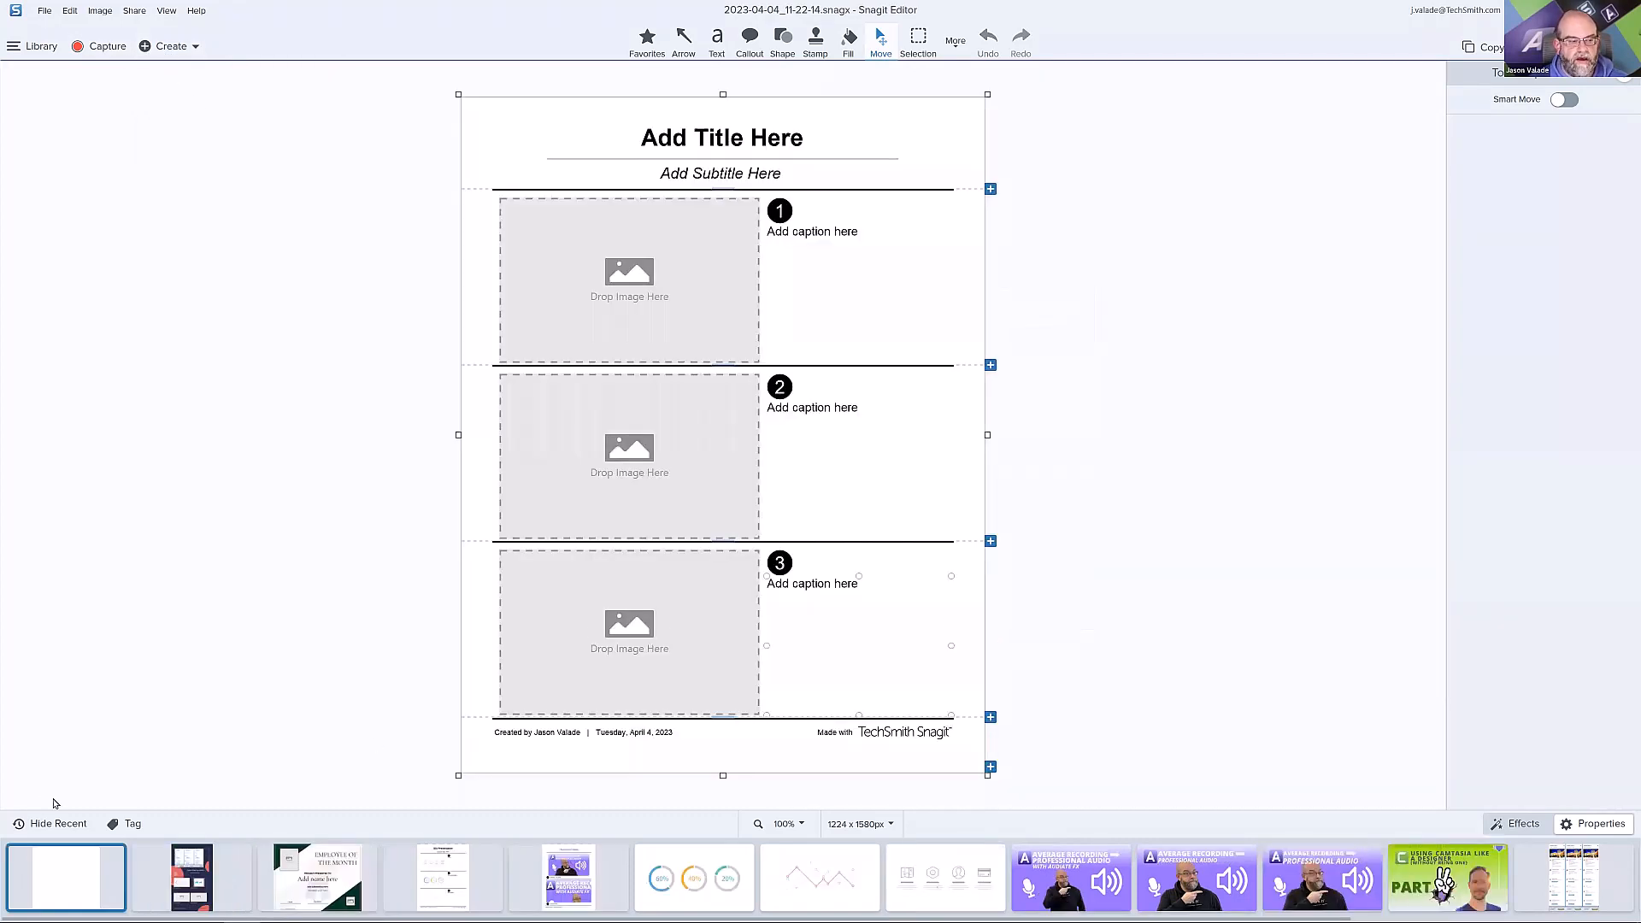
Duplicate the new three-step template image and reopen the original.
right_click(43, 879)
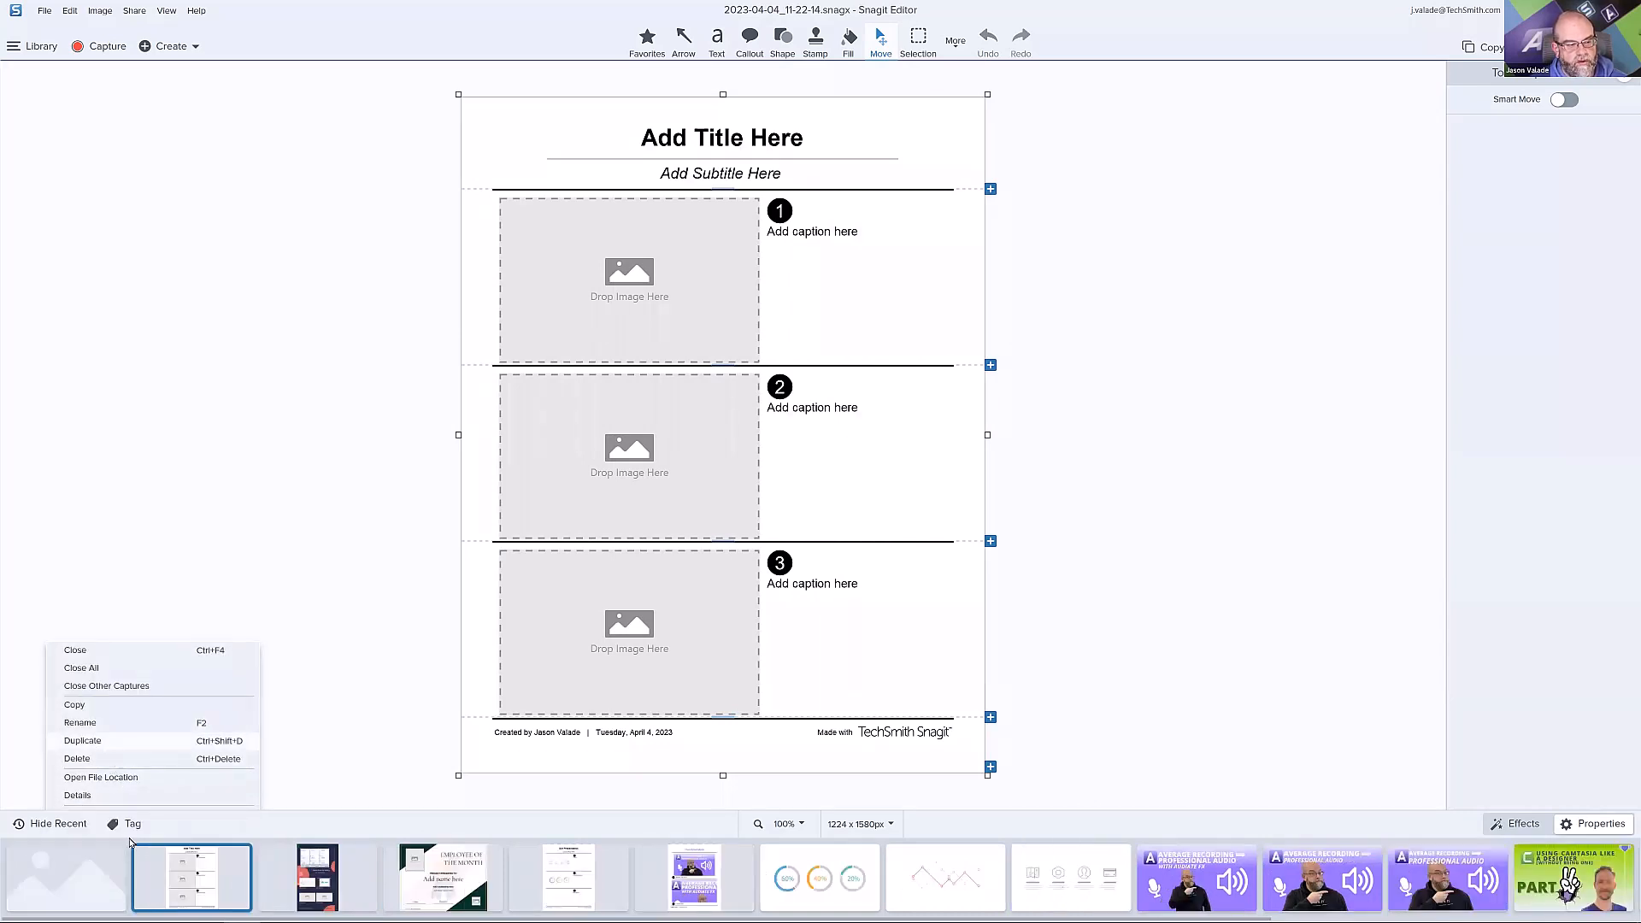
click(112, 741)
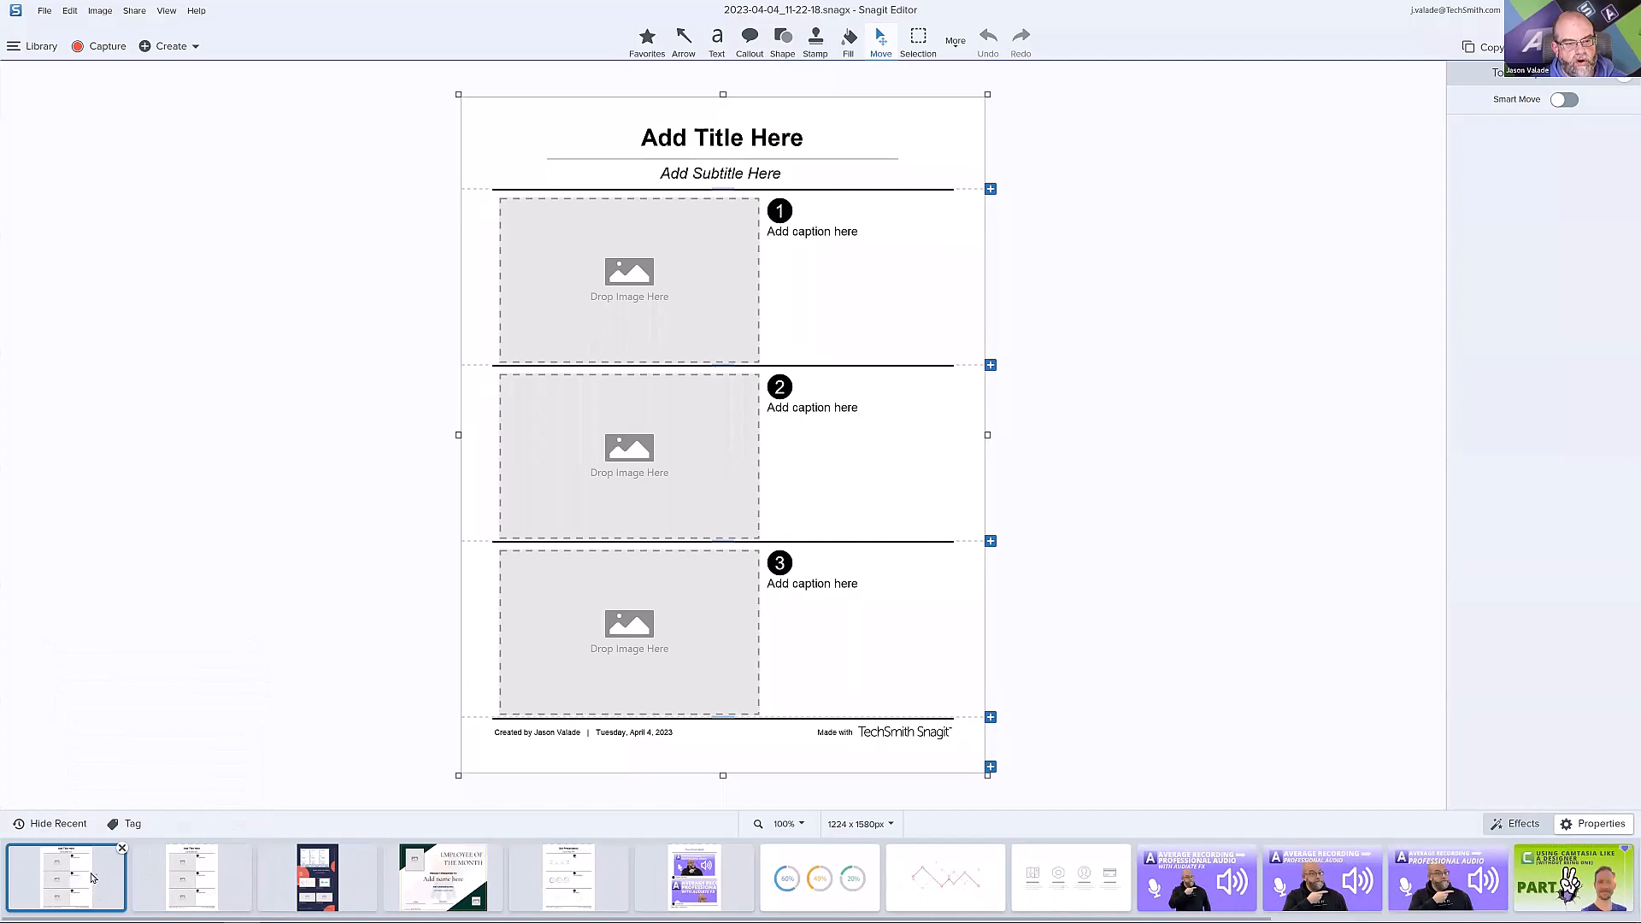
click(193, 884)
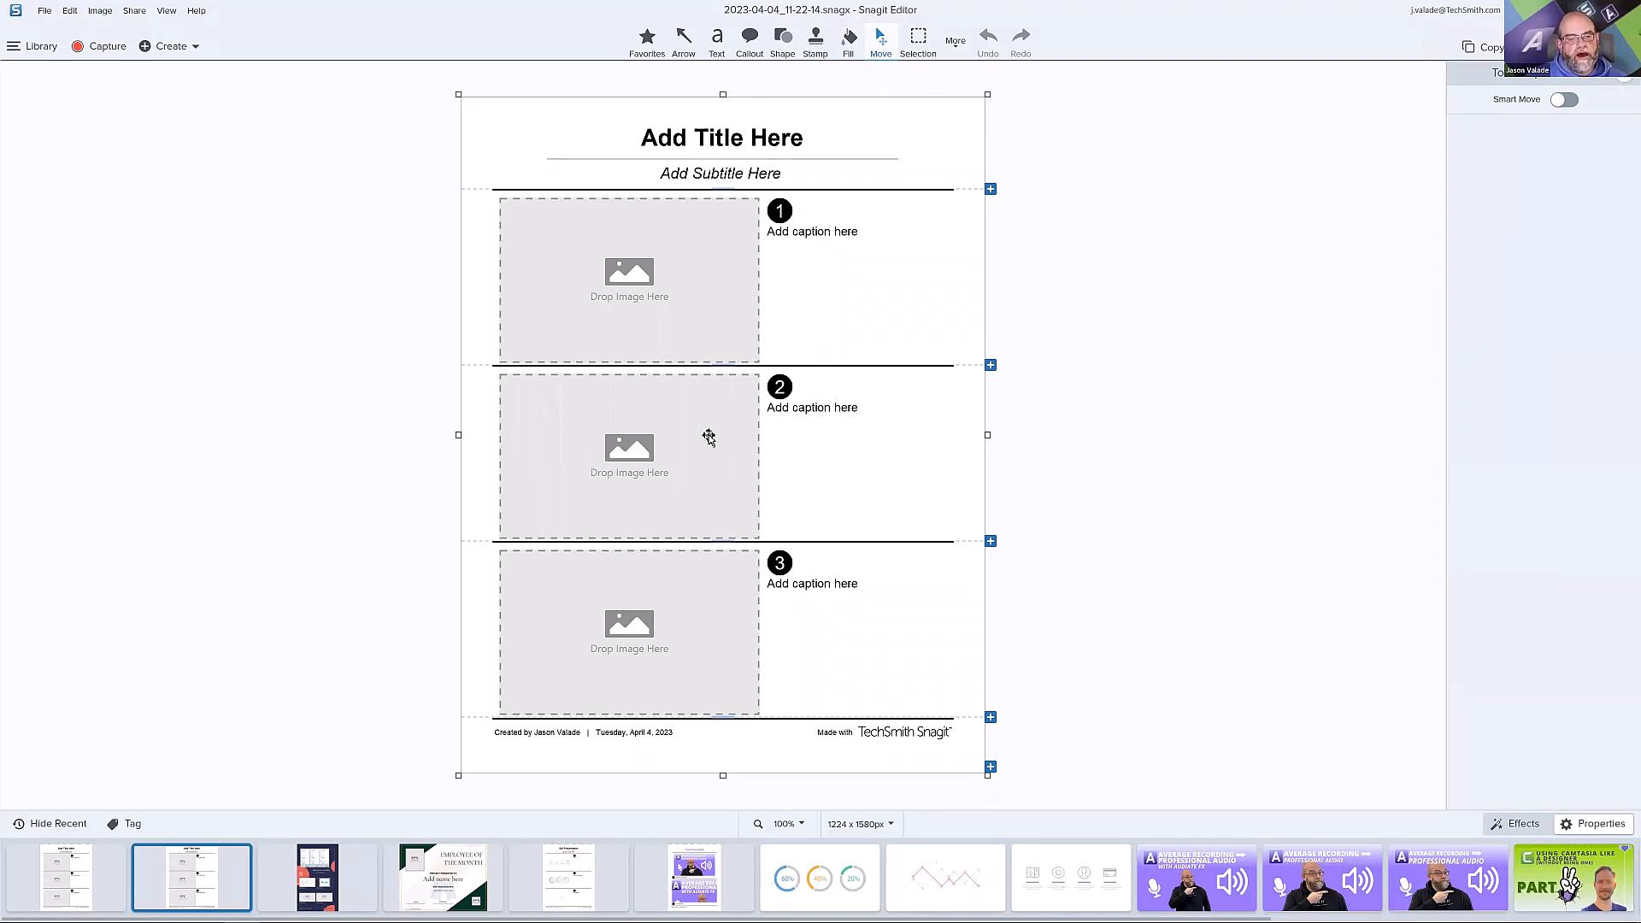
Export the "Average Recording Professional Audio with Audiate FX" capture to the desktop as a JPEG file named "thimb".
click(1217, 884)
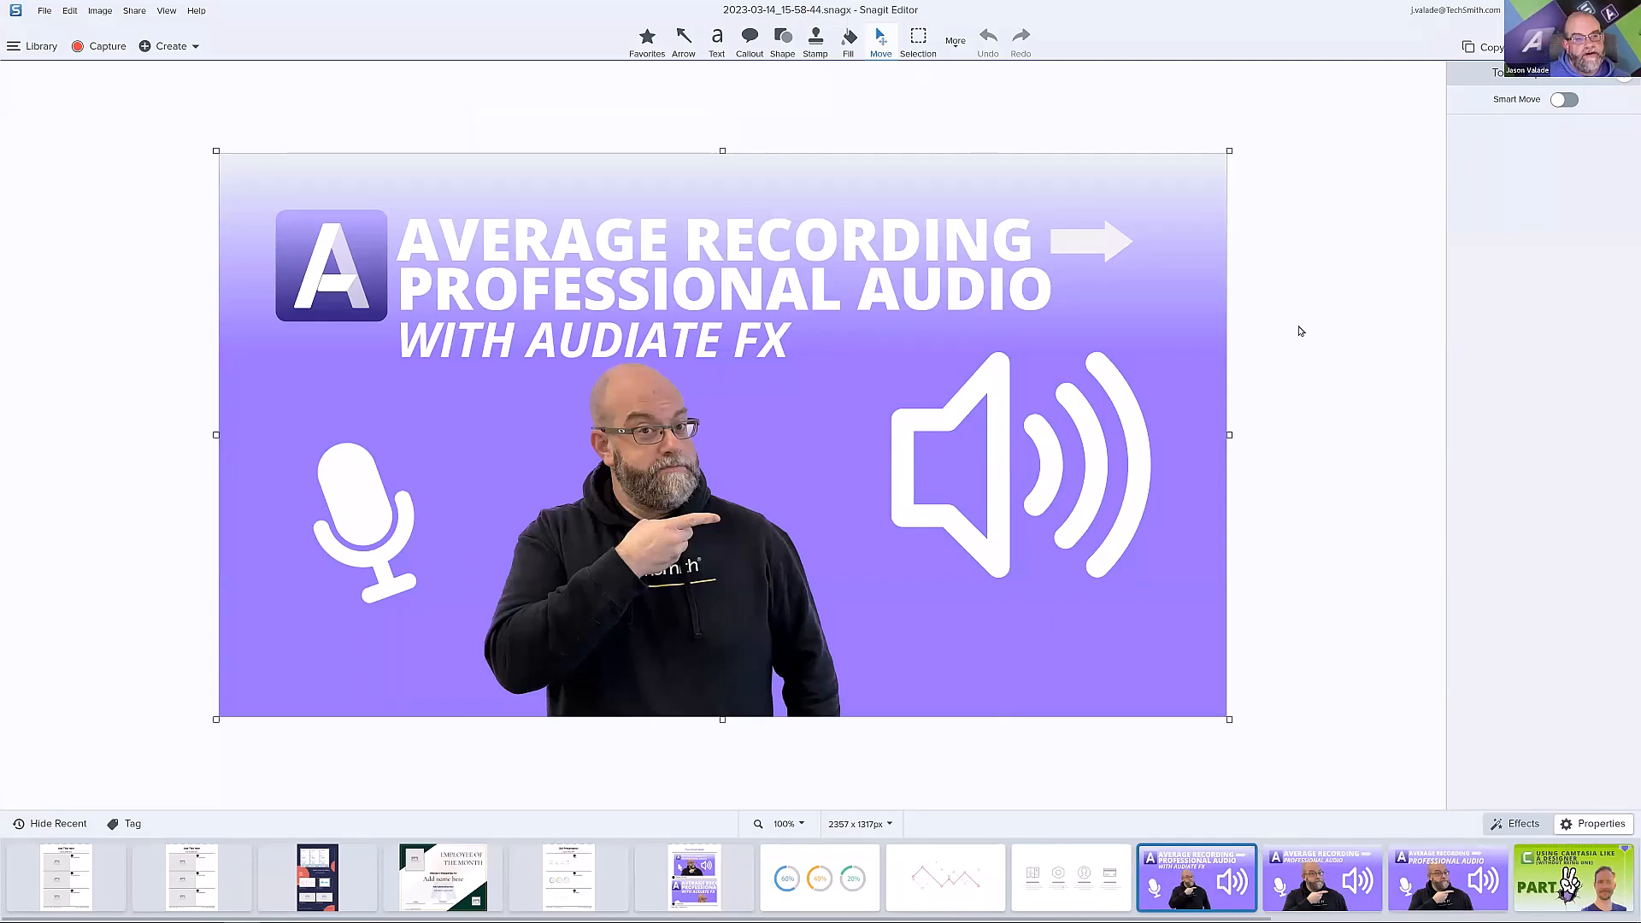
click(45, 15)
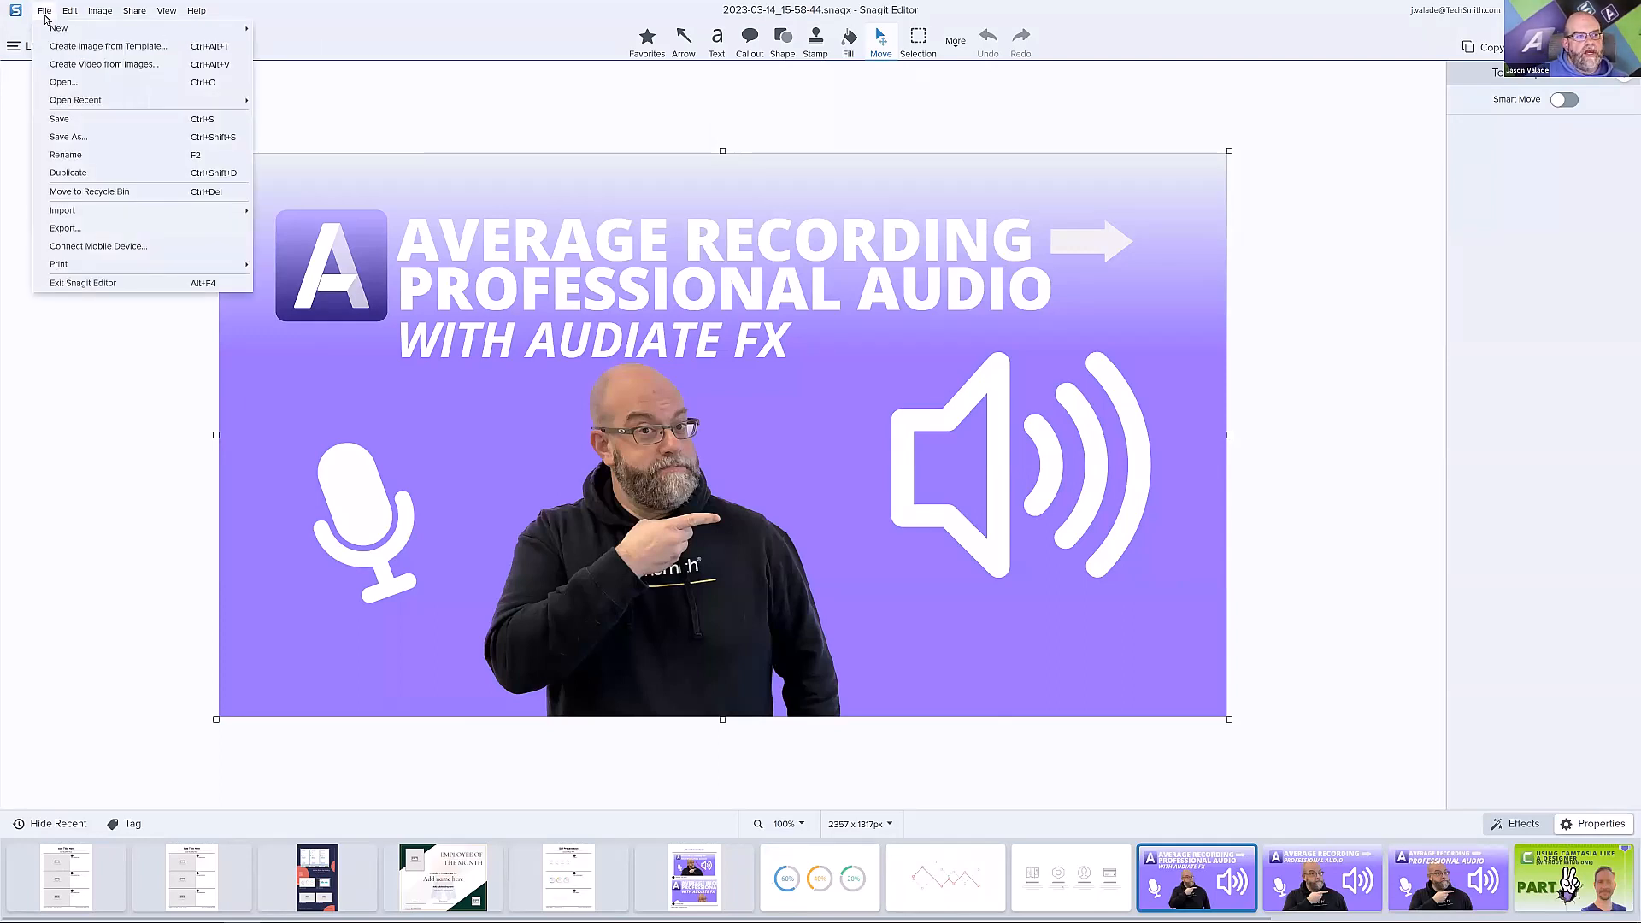
click(1583, 46)
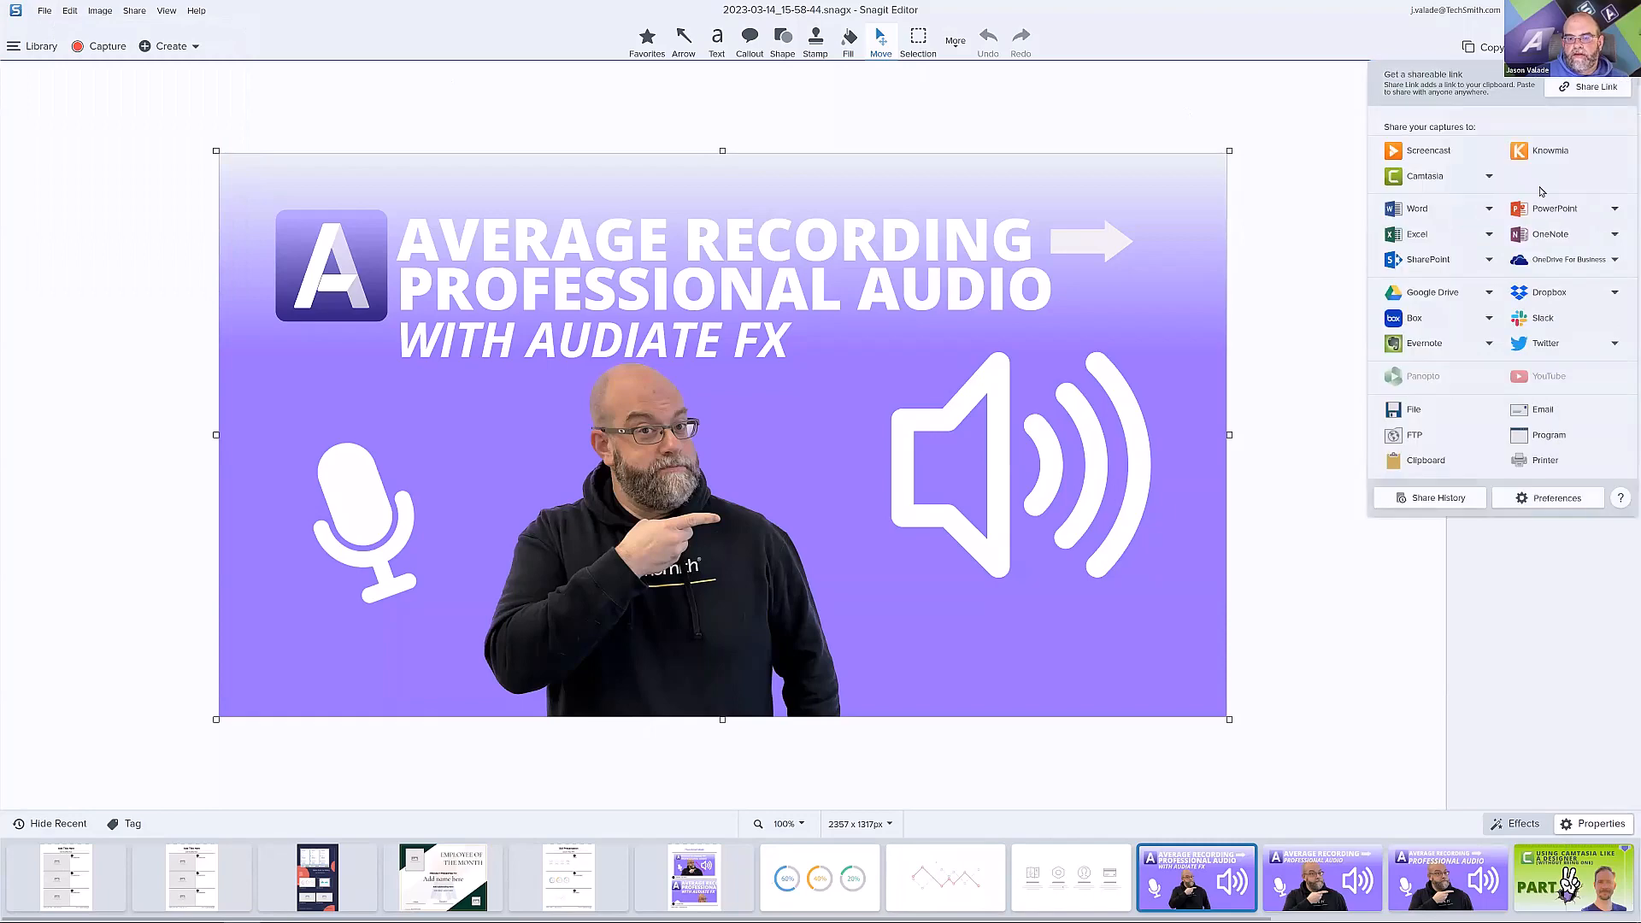
click(1427, 417)
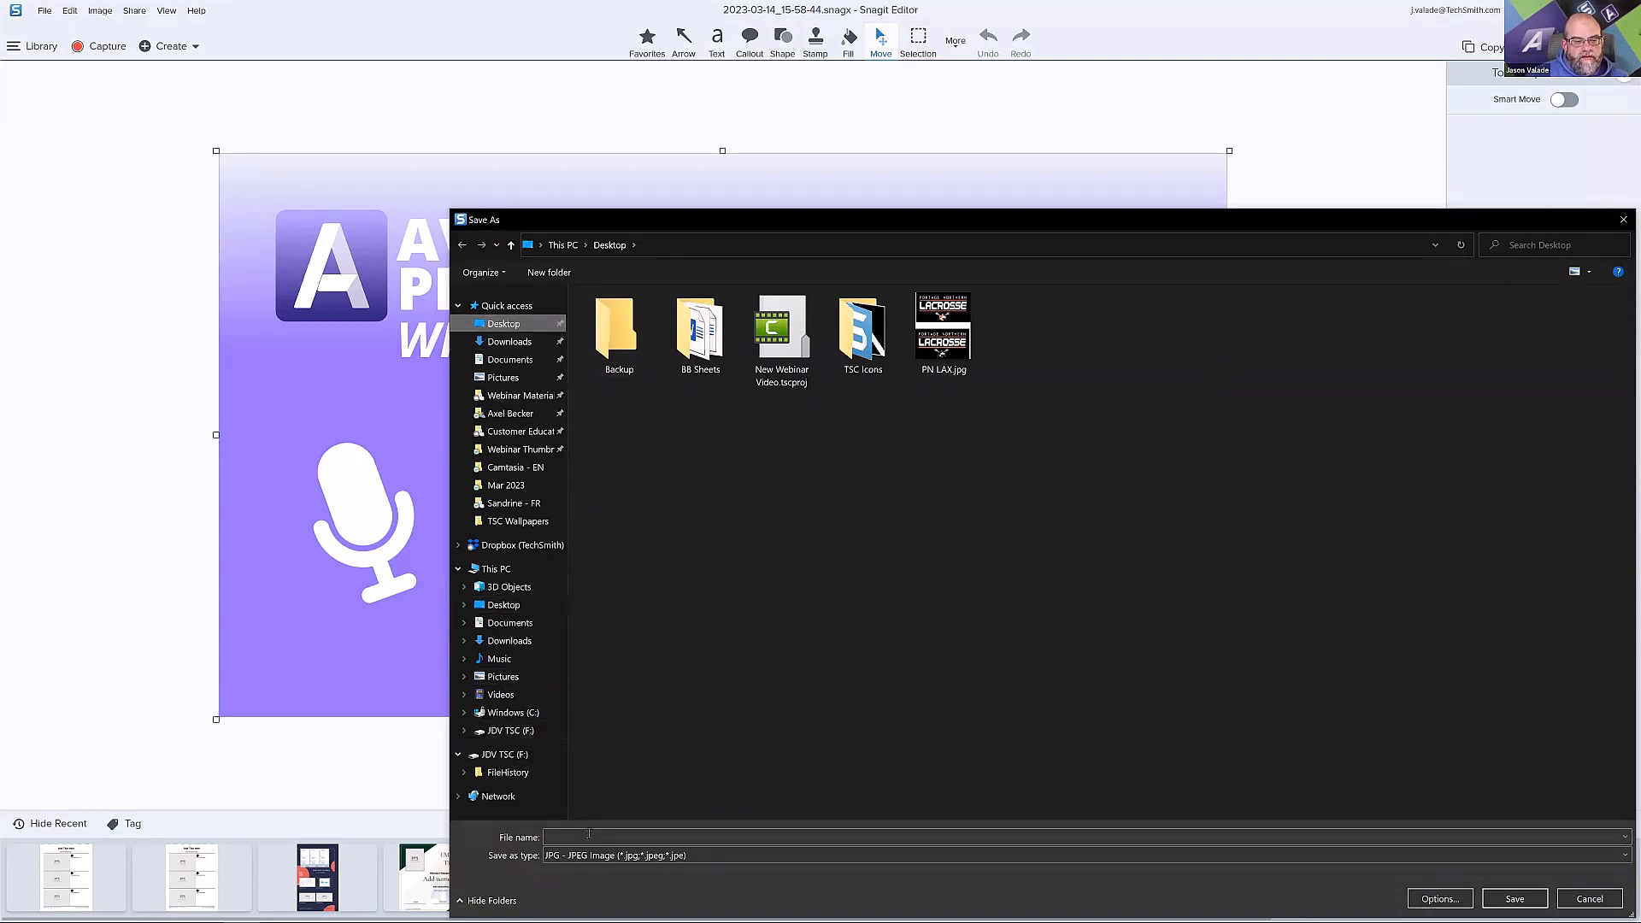
text(thimb)
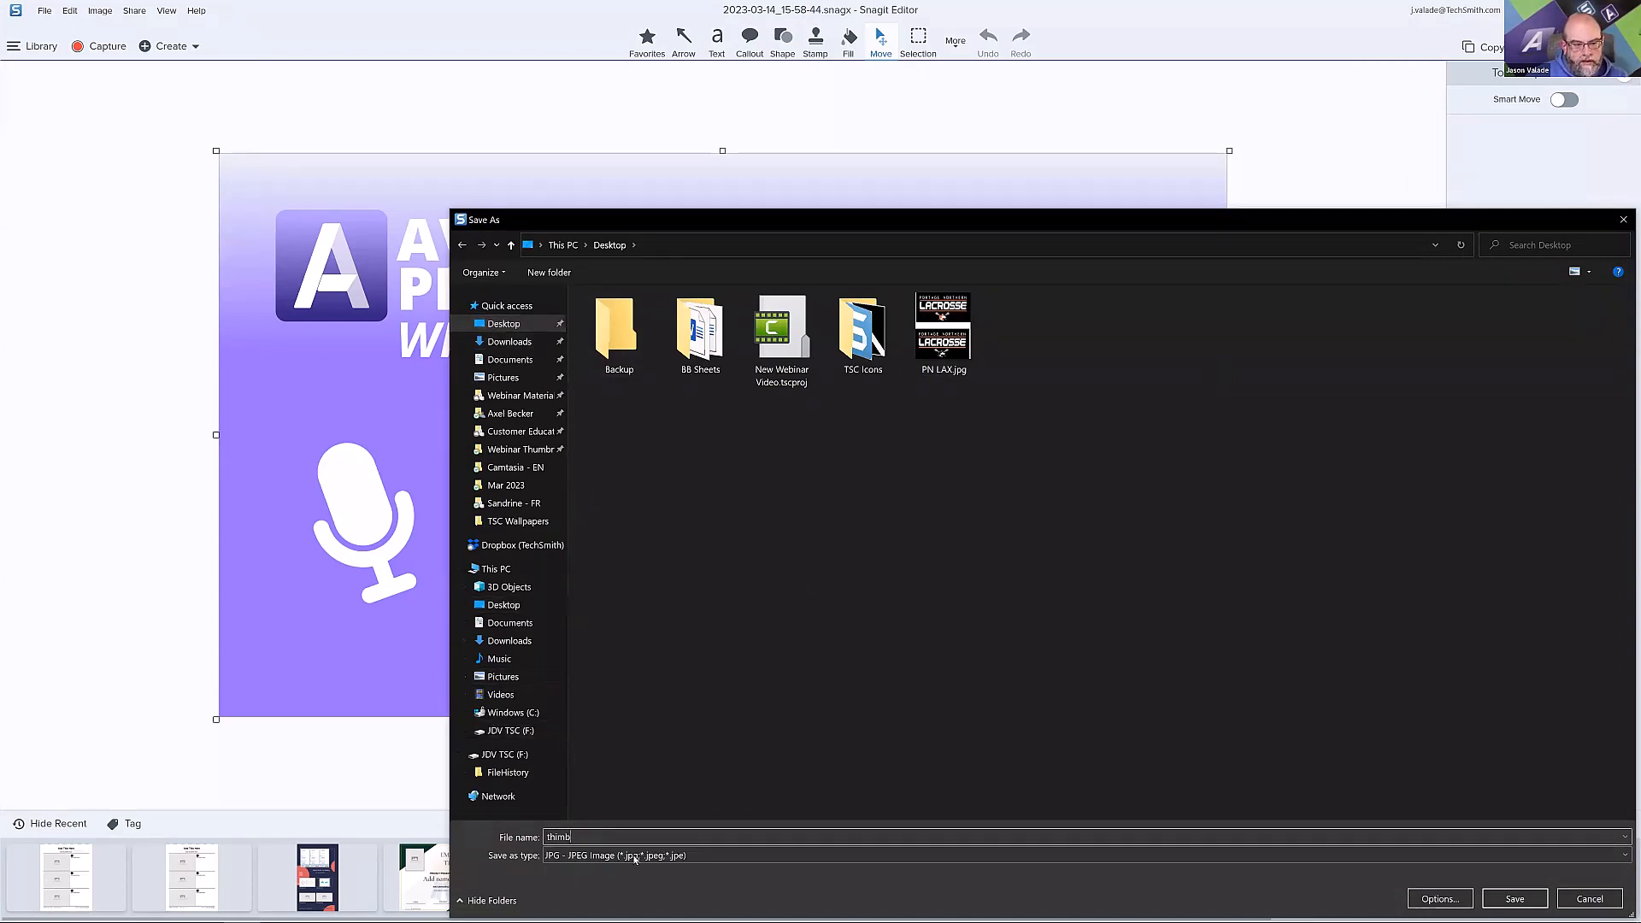
key(Return)
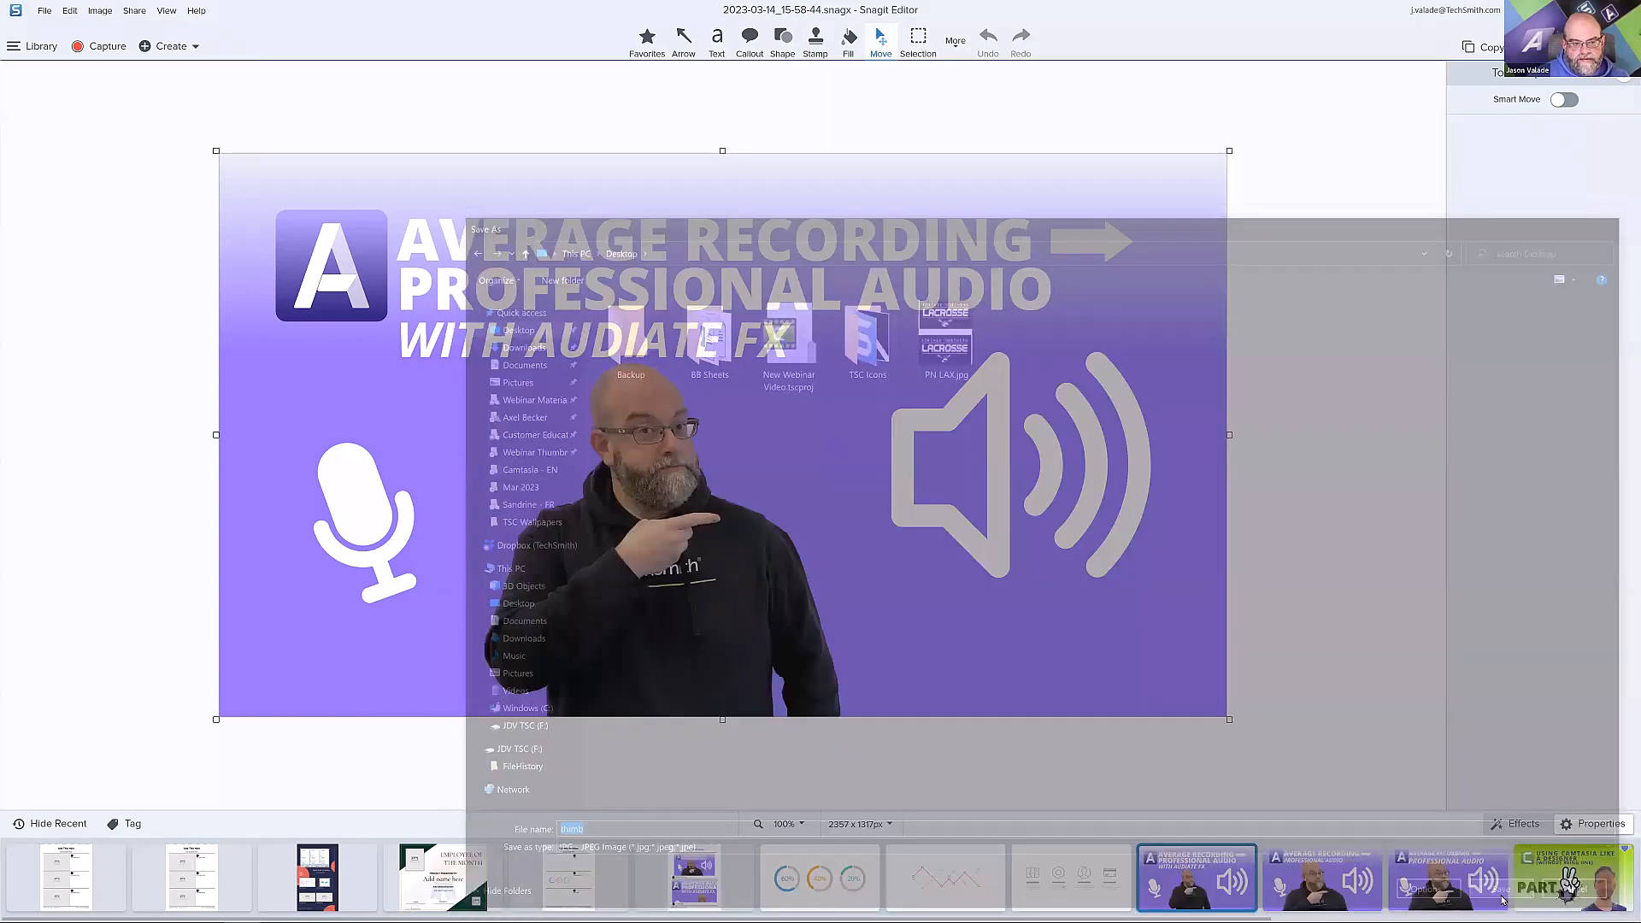